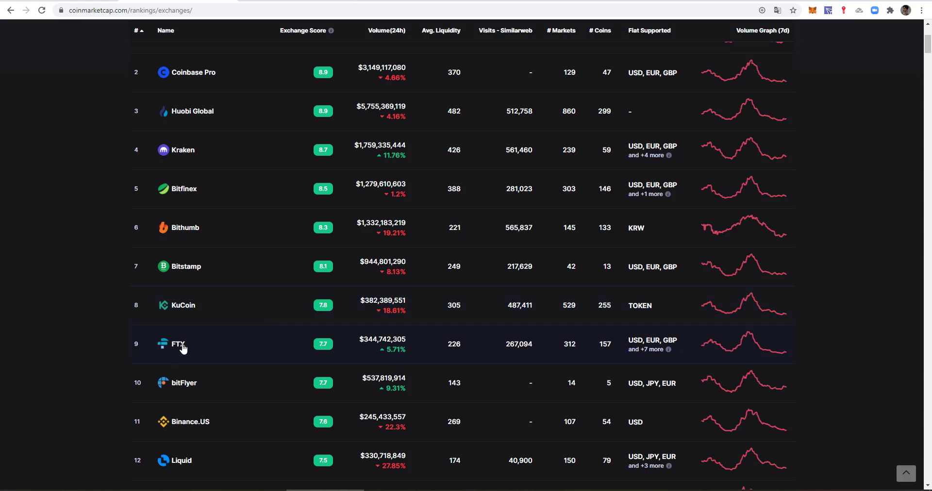
- Scroll down the CoinMarketCap spot exchange rankings, then back up to the top
scroll(212, 350, down, 3)
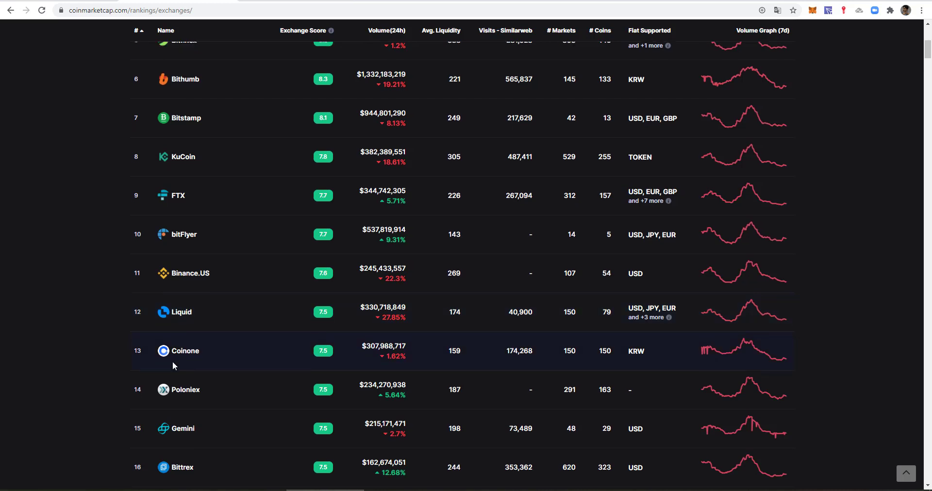
scroll(191, 351, down, 1)
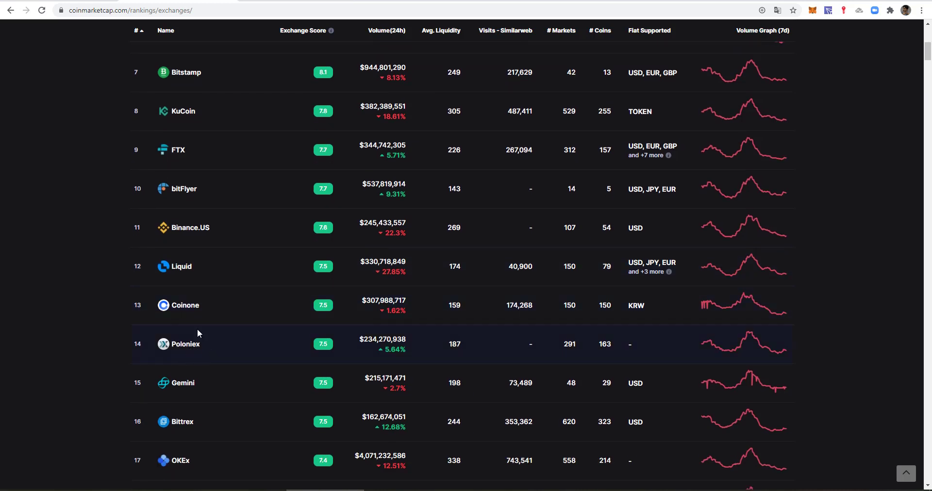
scroll(197, 331, down, 3)
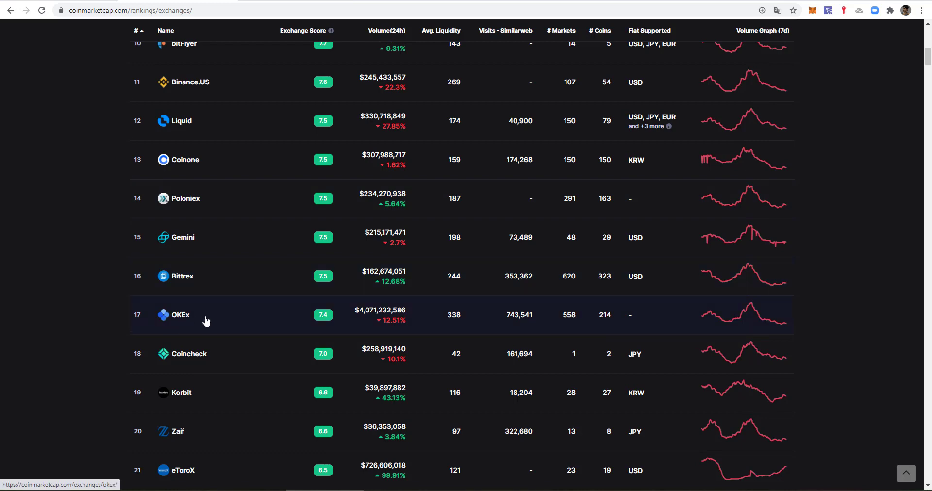
scroll(206, 321, down, 6)
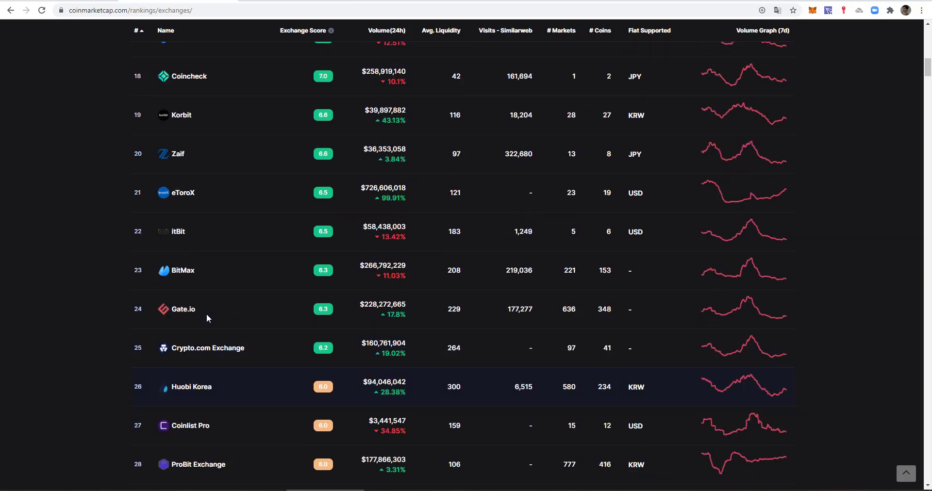
scroll(206, 314, up, 17)
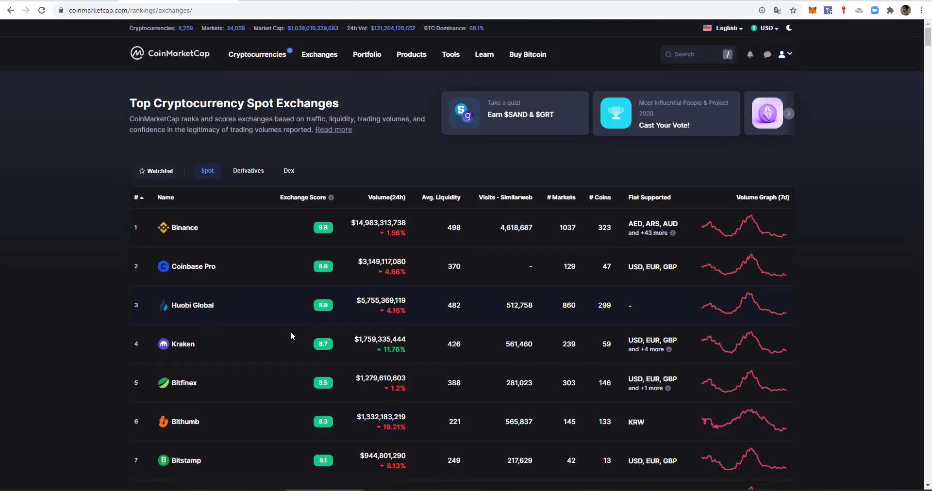
- Open Huobi Global's CoinMarketCap page, review its volume and Active Markets, then follow the huobi.com link
click(192, 309)
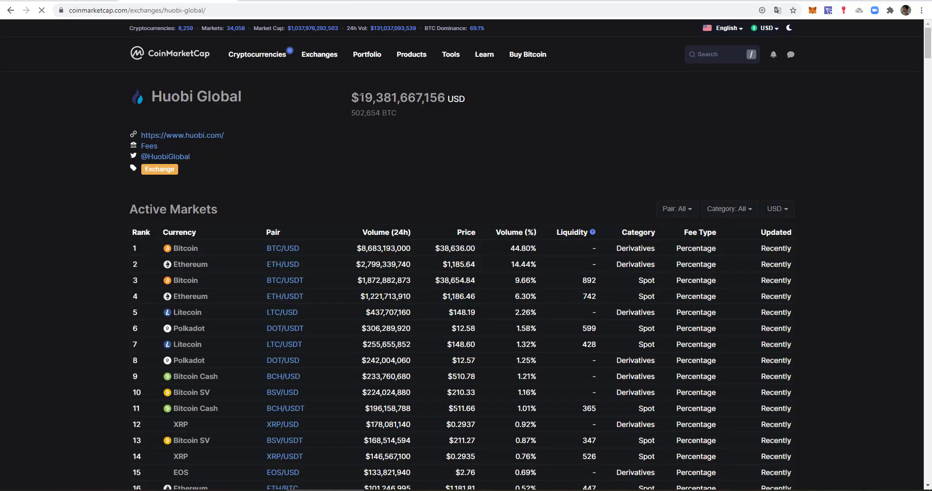
drag(359, 99, 511, 103)
click(509, 103)
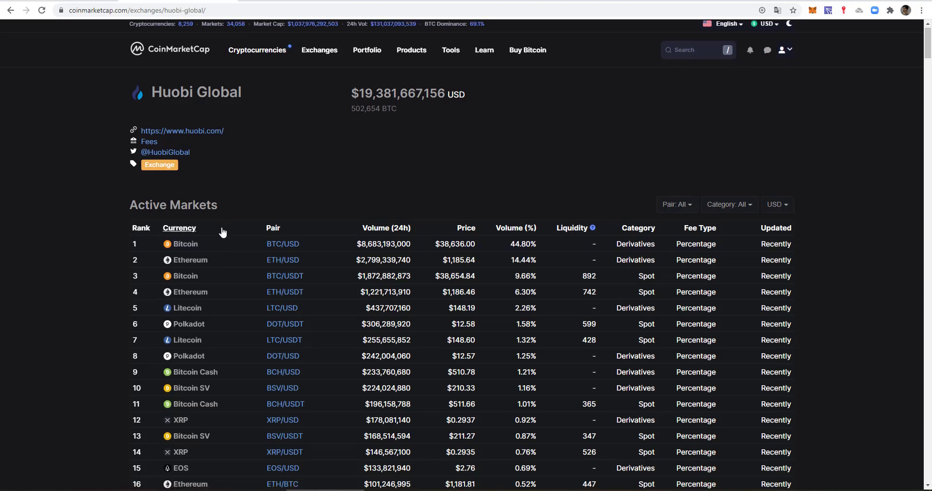
scroll(222, 228, down, 4)
drag(928, 56, 884, 458)
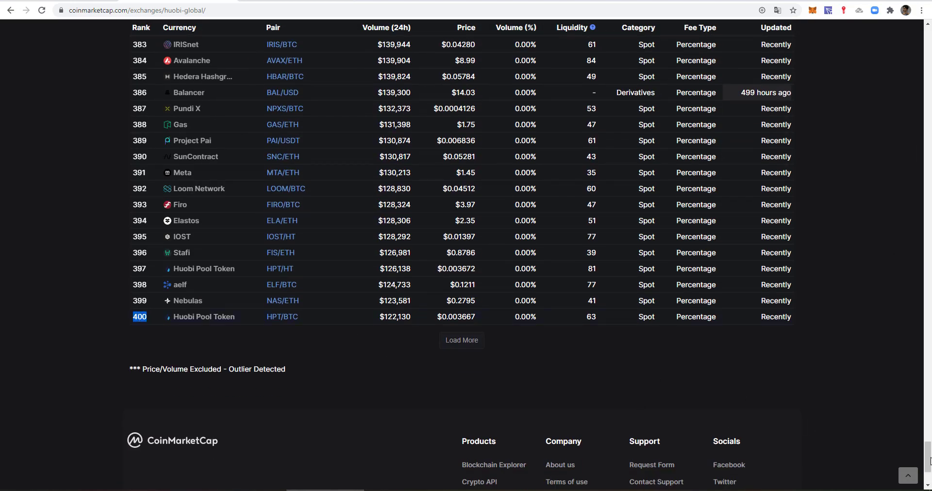
drag(927, 456, 929, 34)
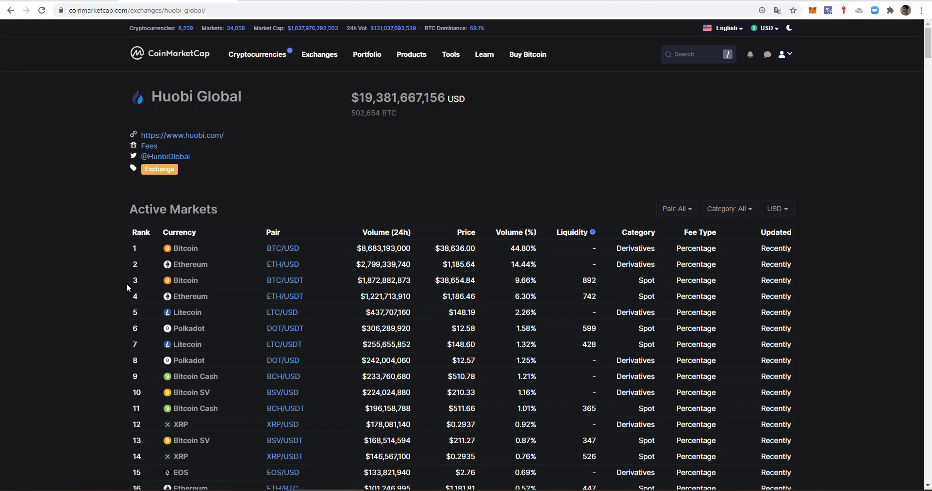
click(178, 141)
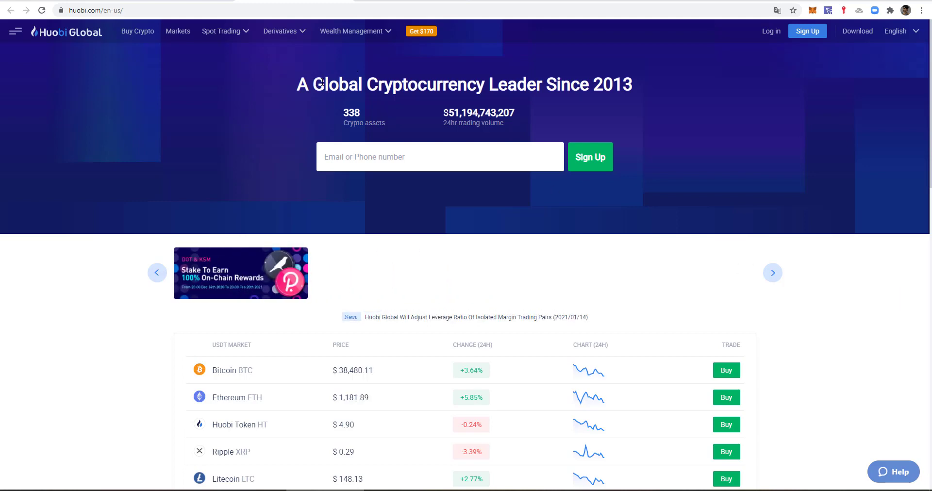
- Scan the huobi.com homepage headline and $51,193,310,018 24h volume, scrolling to the footer and back
drag(298, 85, 633, 90)
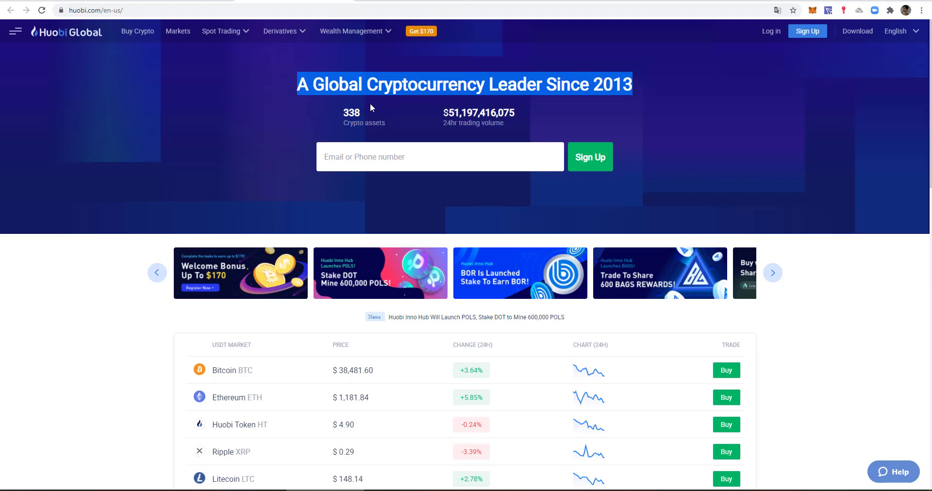
click(343, 115)
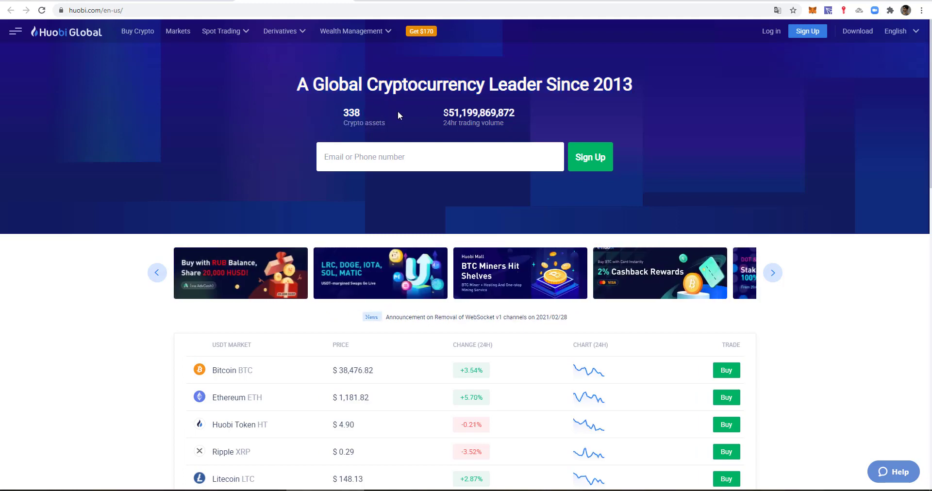
drag(447, 113, 541, 117)
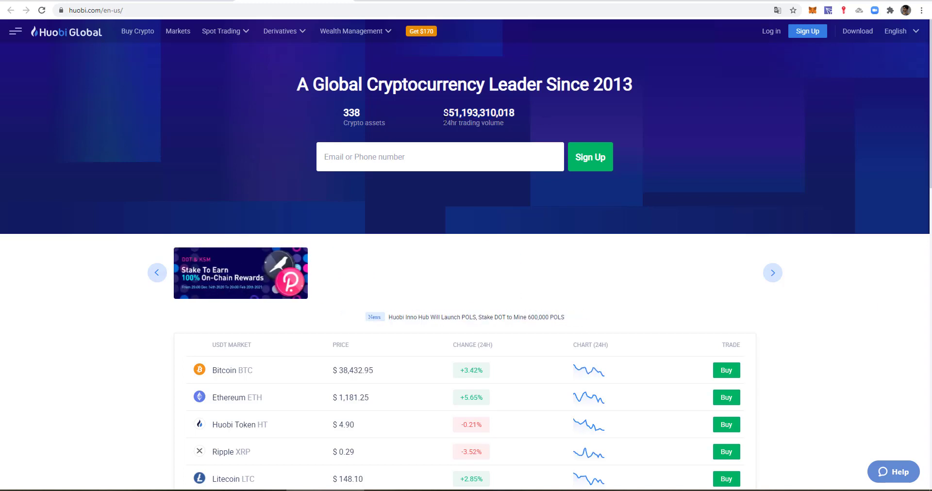
scroll(452, 126, down, 4)
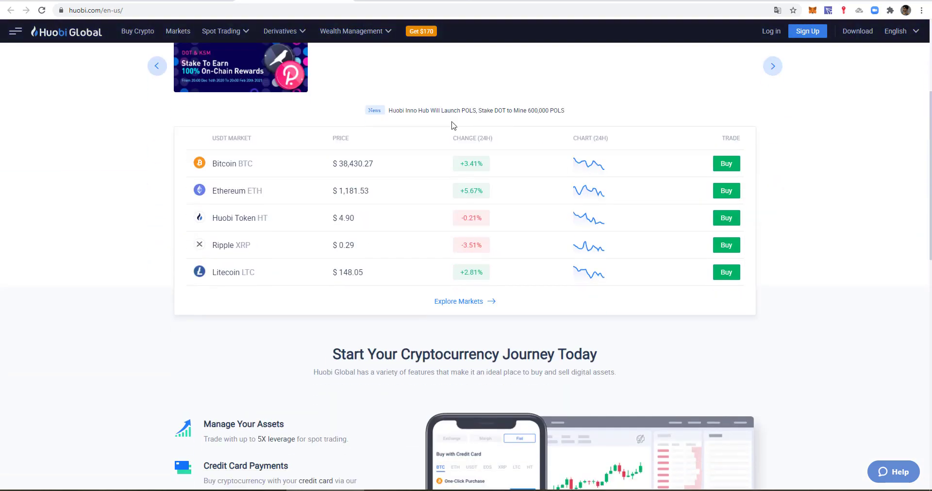
scroll(452, 126, down, 5)
scroll(453, 128, down, 3)
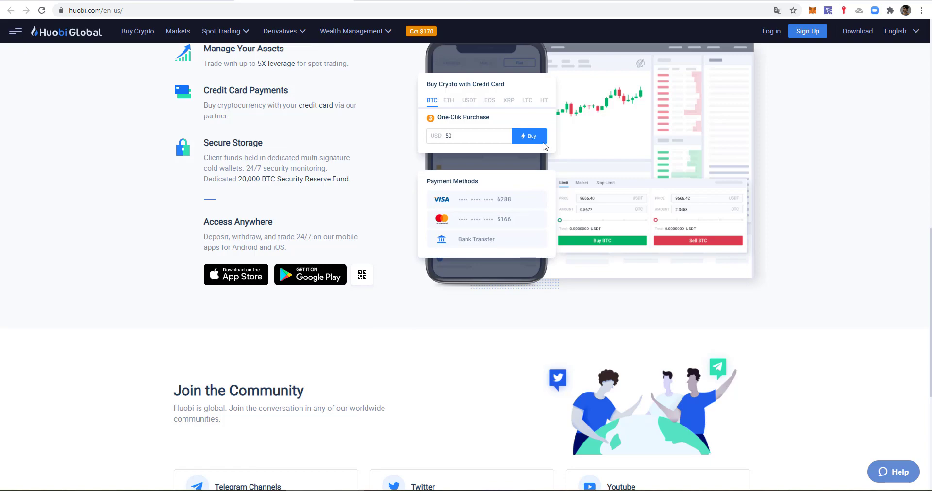
scroll(510, 155, down, 3)
scroll(486, 164, down, 2)
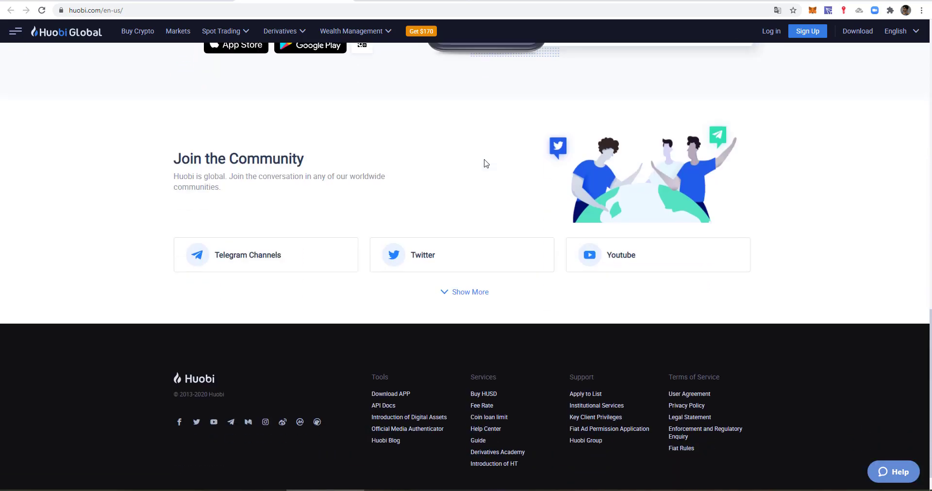
scroll(864, 250, up, 15)
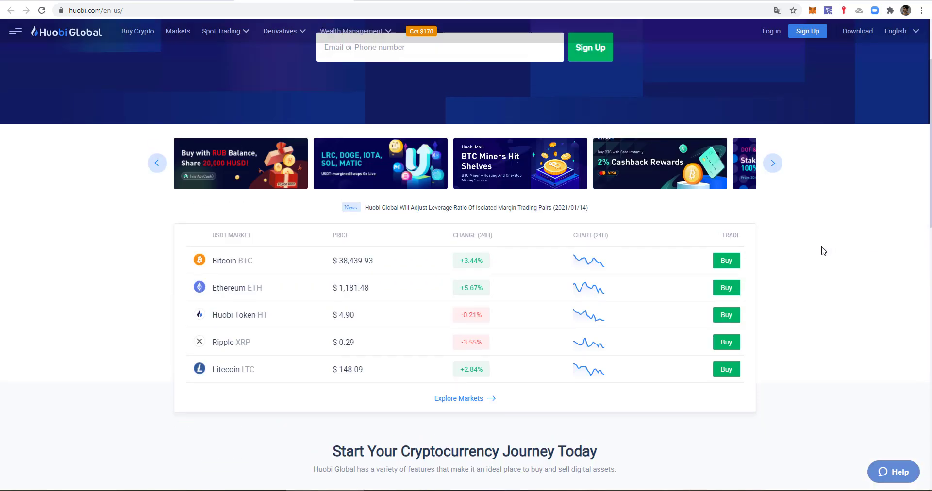
scroll(824, 251, up, 3)
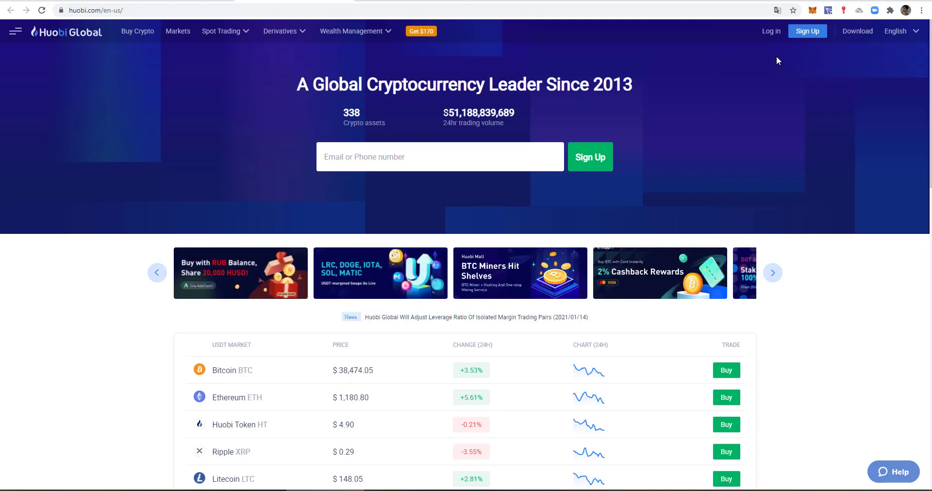
- Start a new account registration and choose Kuwait as the nationality
click(808, 32)
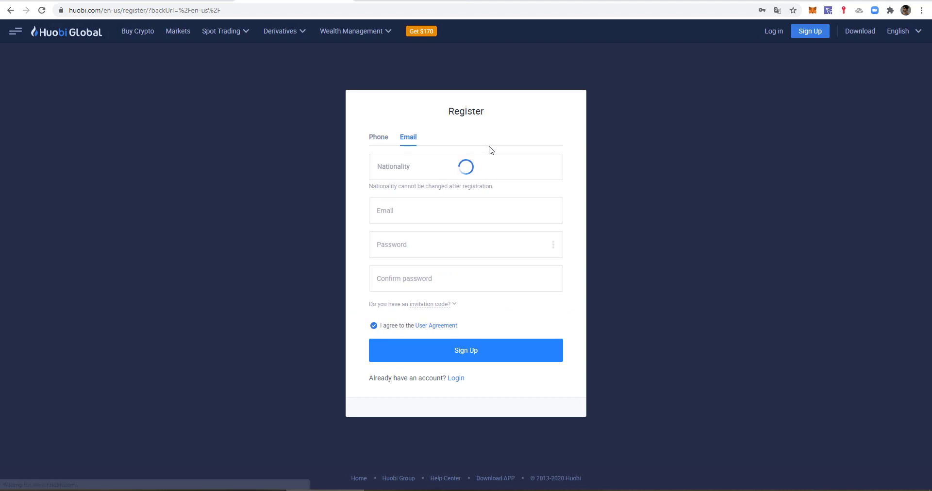
click(442, 175)
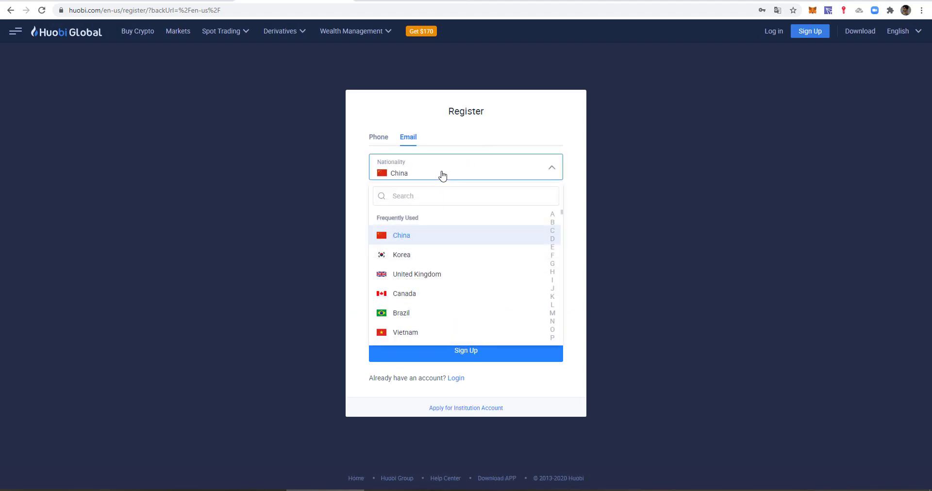
click(425, 199)
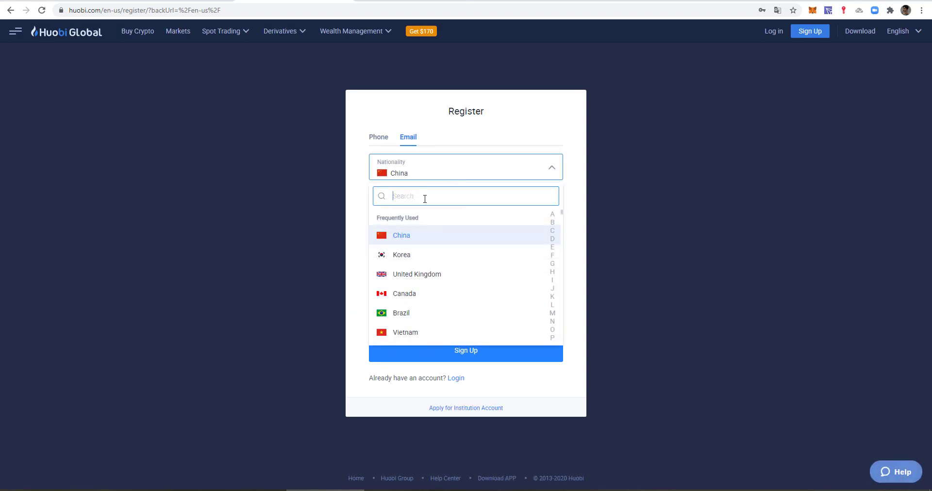
text(iraq)
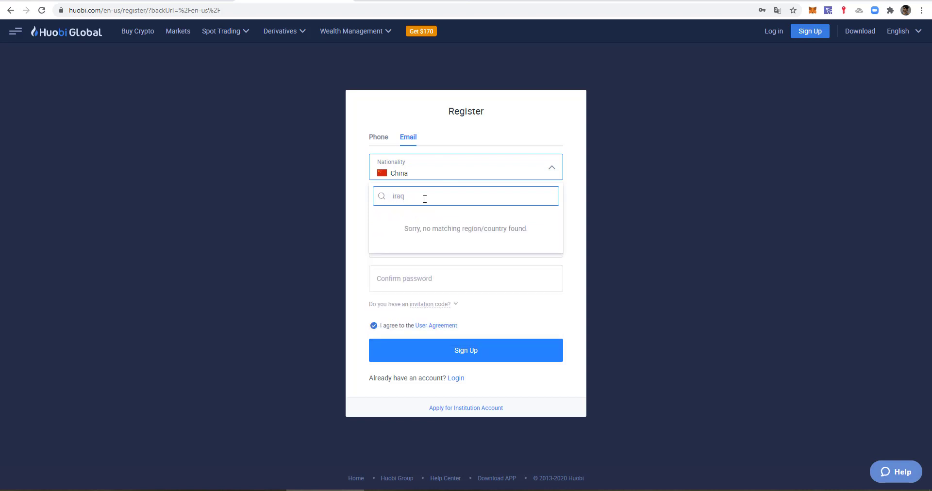
key(BackSpace)
key(BackSpace)
key(BackSpace)
key(BackSpace)
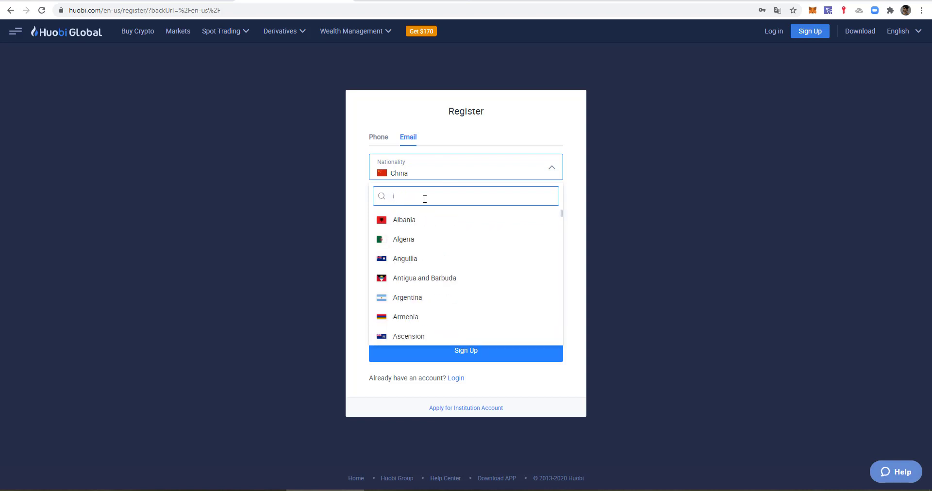
text(ku)
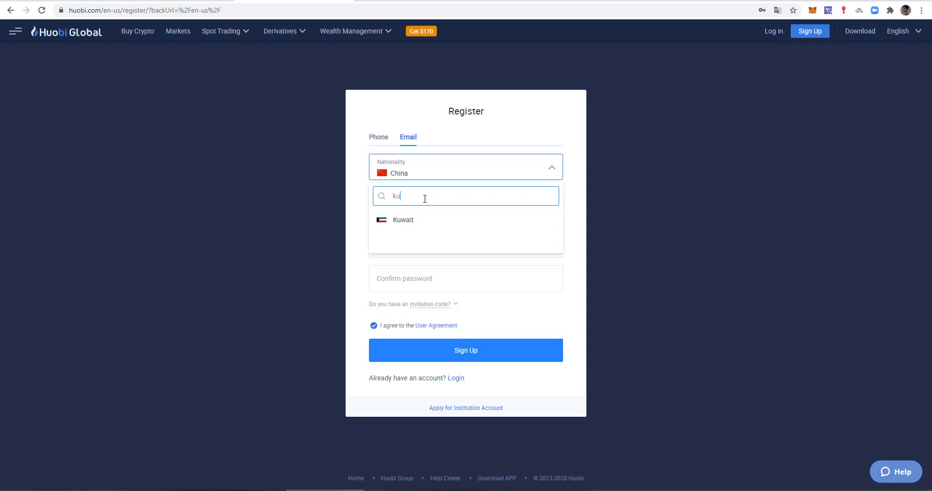
click(410, 222)
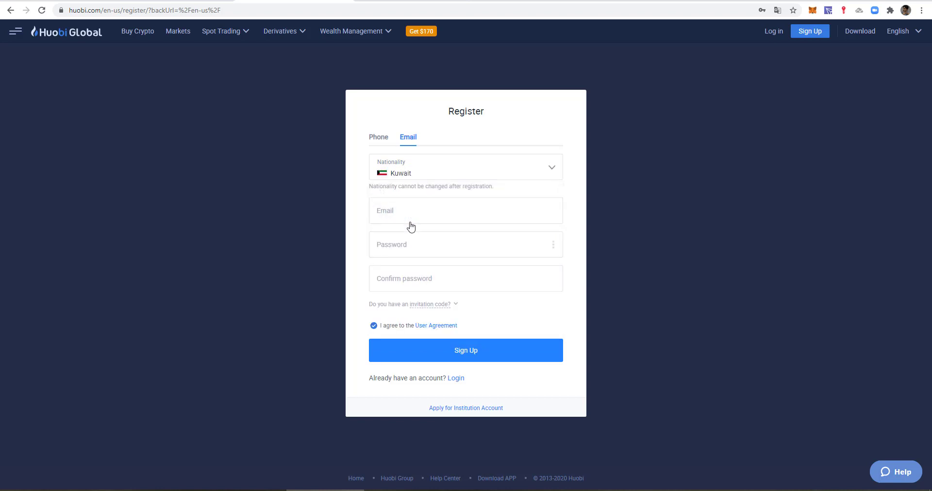
- Enter the account e-mail address, a password and its confirmation, and submit the sign-up
click(419, 213)
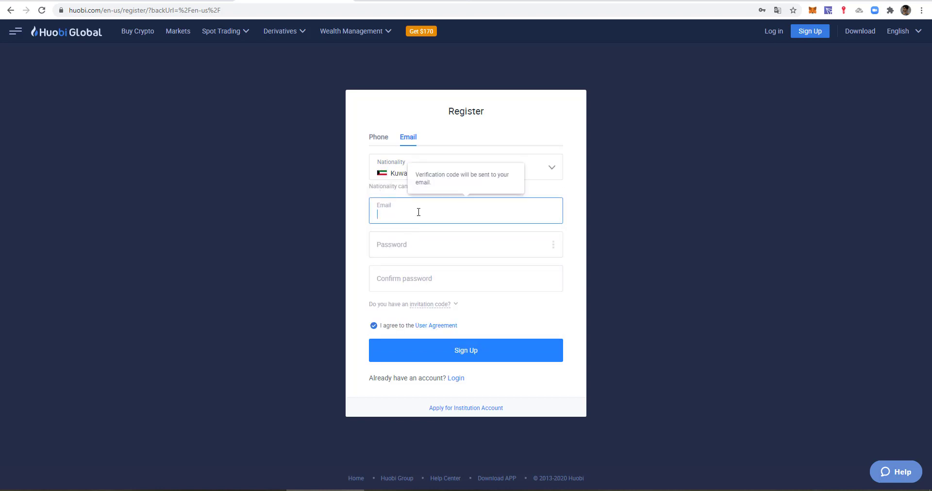
key(Tab)
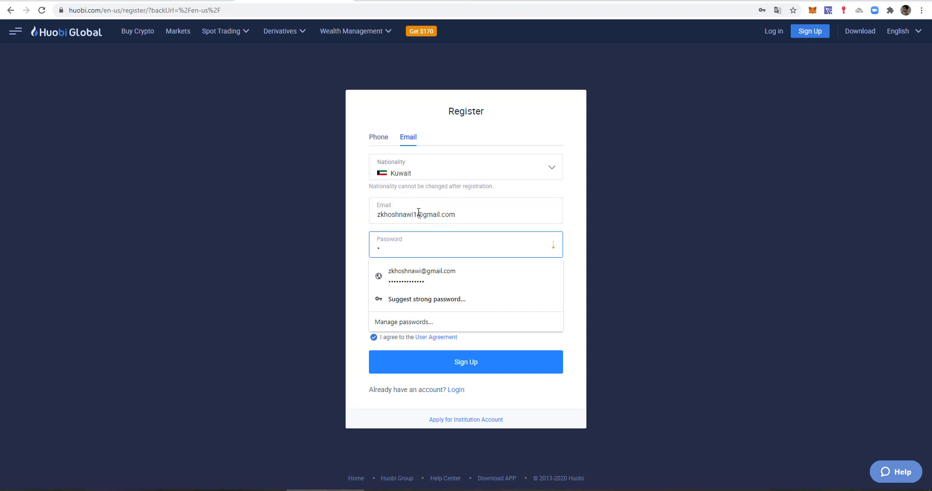
text(•••••••••••)
key(Tab)
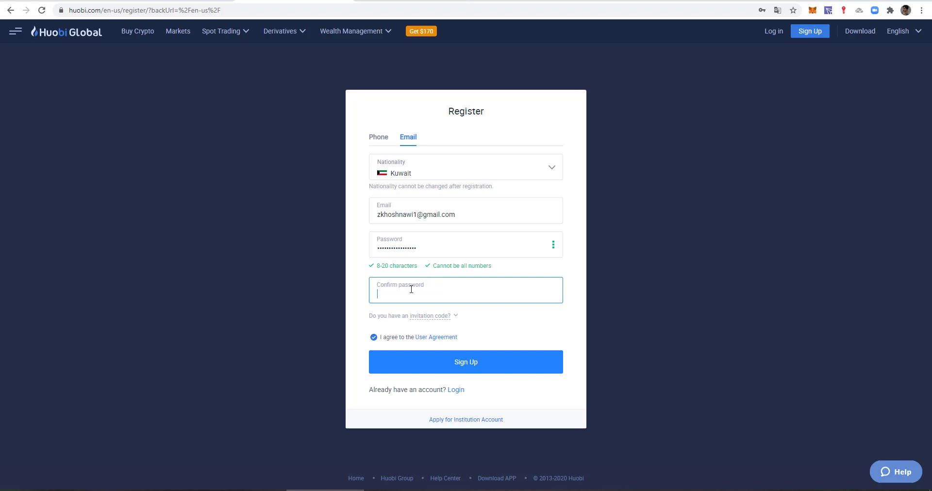
text(••••••••••••)
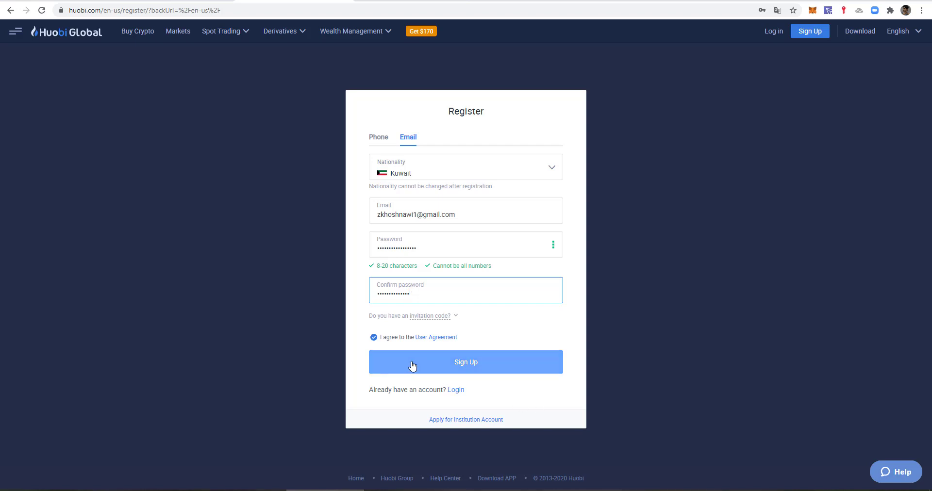
click(435, 368)
click(435, 369)
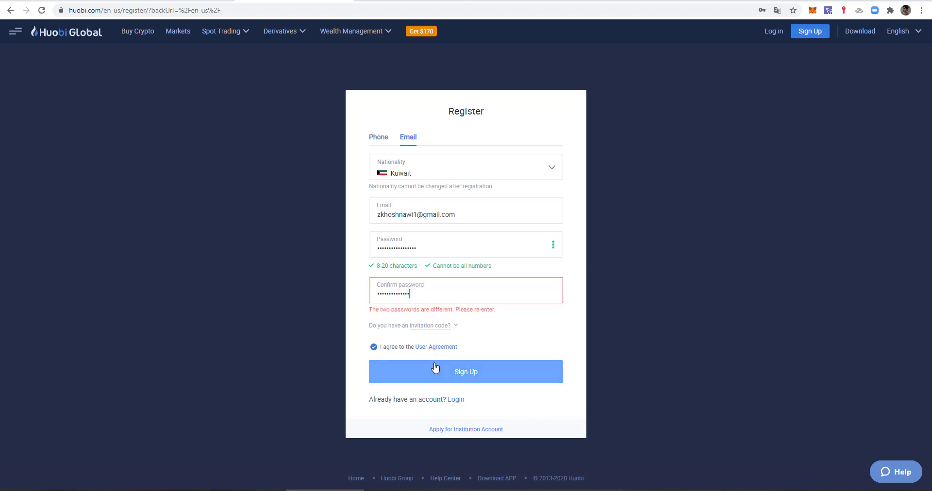
- Retype the password and the confirmation password so they match
double_click(418, 294)
text(••)
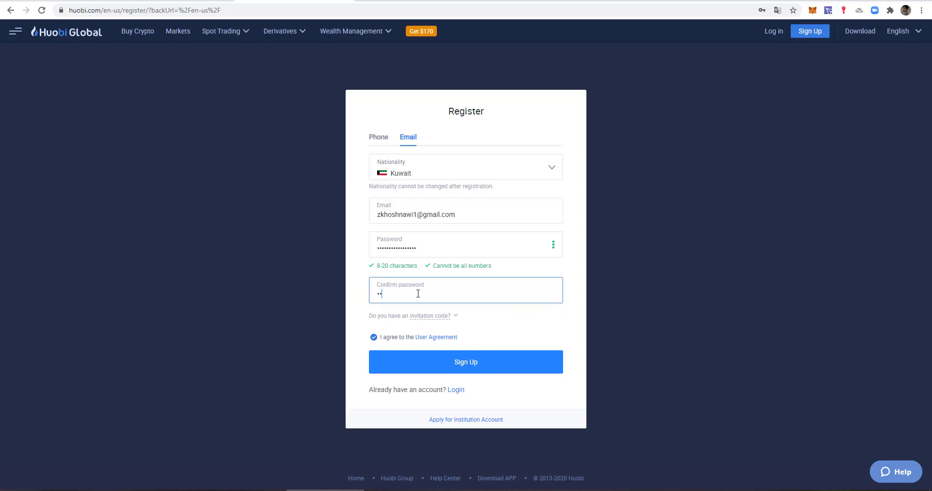
text(••••••••)
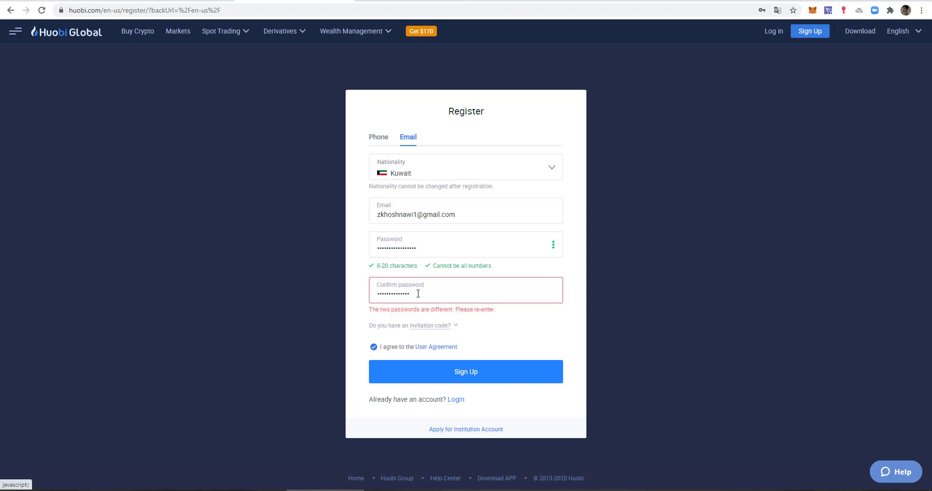
double_click(486, 246)
text(•••)
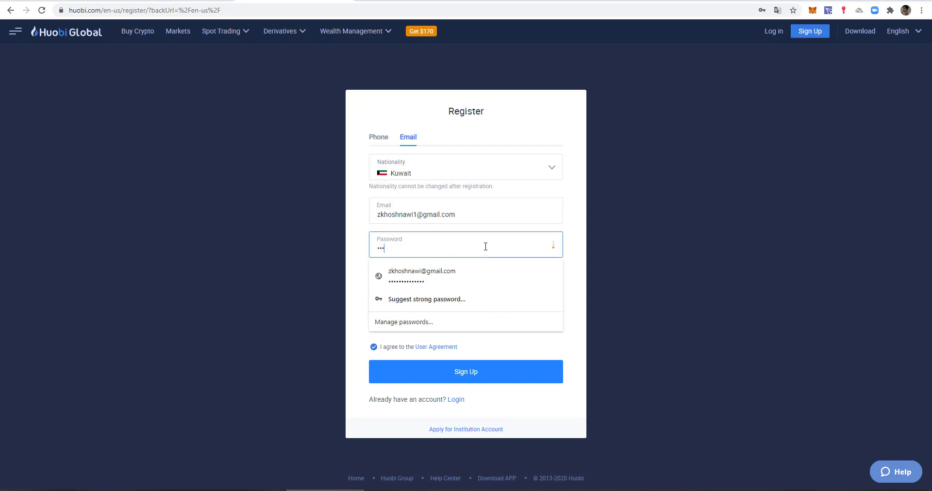
text(••••••••)
key(Tab)
text(•••)
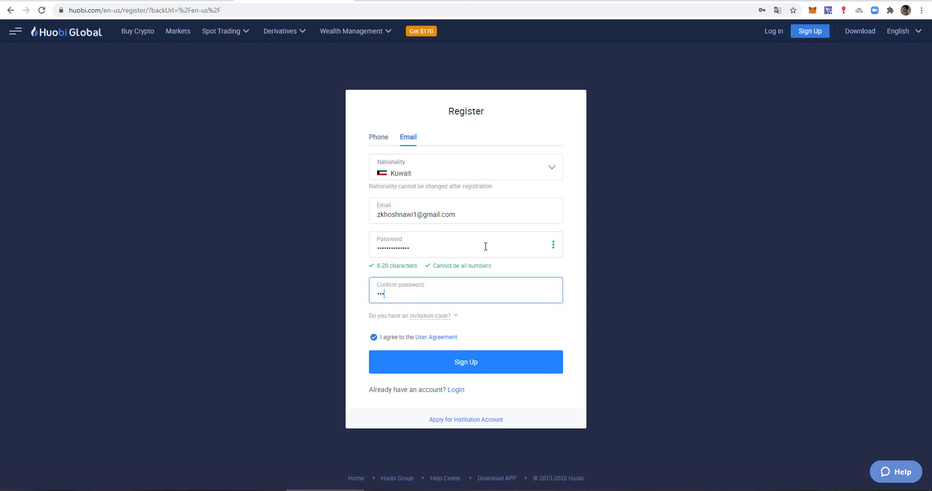
text(••••••••)
- Resubmit the registration and reload the failed verification puzzle
click(459, 364)
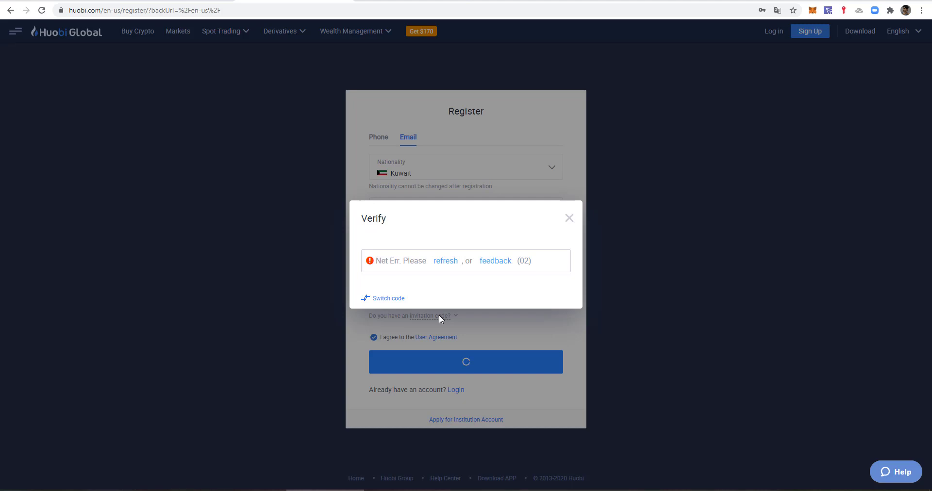
click(442, 263)
click(449, 262)
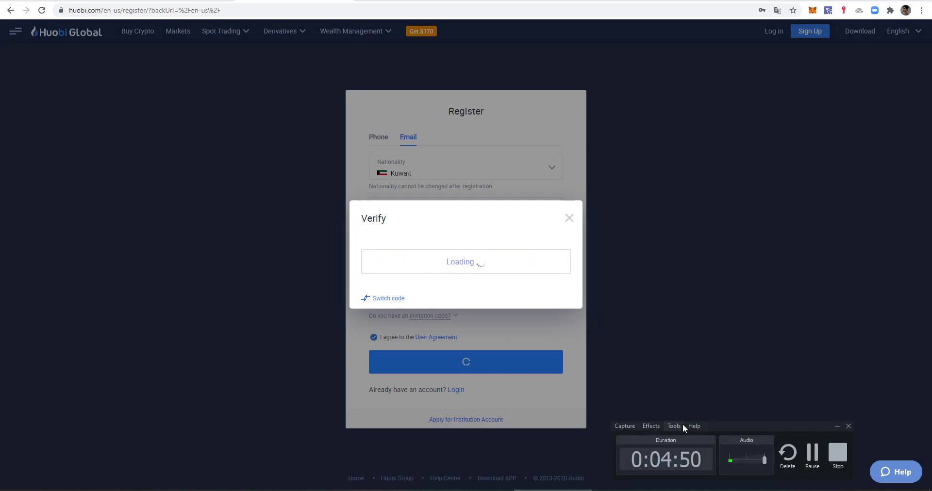
click(838, 454)
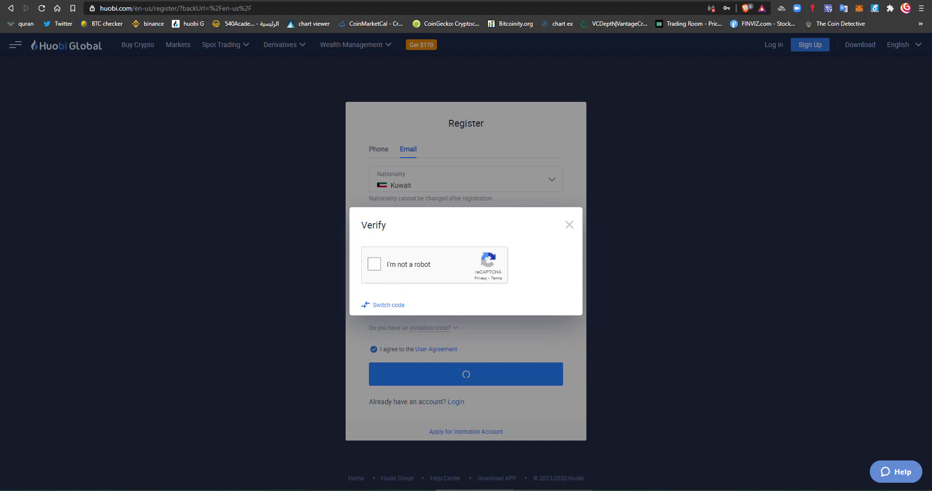
- Pass the I'm not a robot check by marking the three chimney pictures and verifying
click(388, 266)
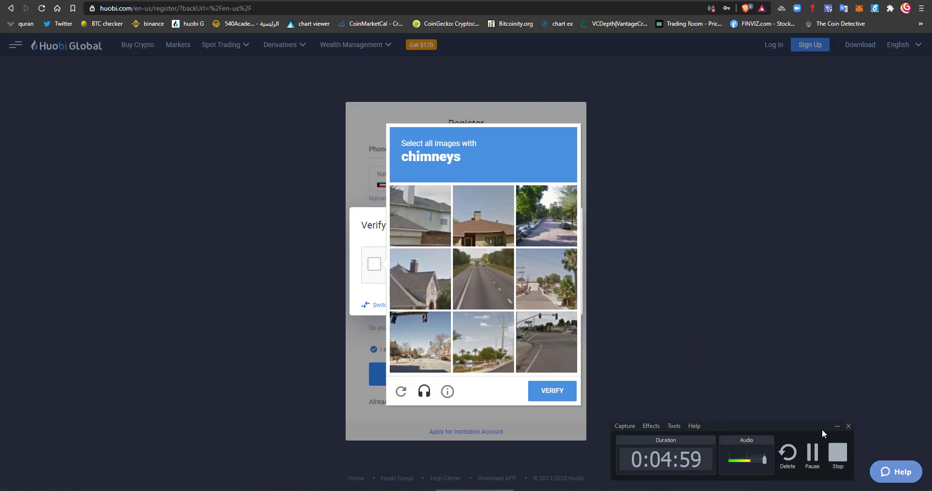
click(837, 427)
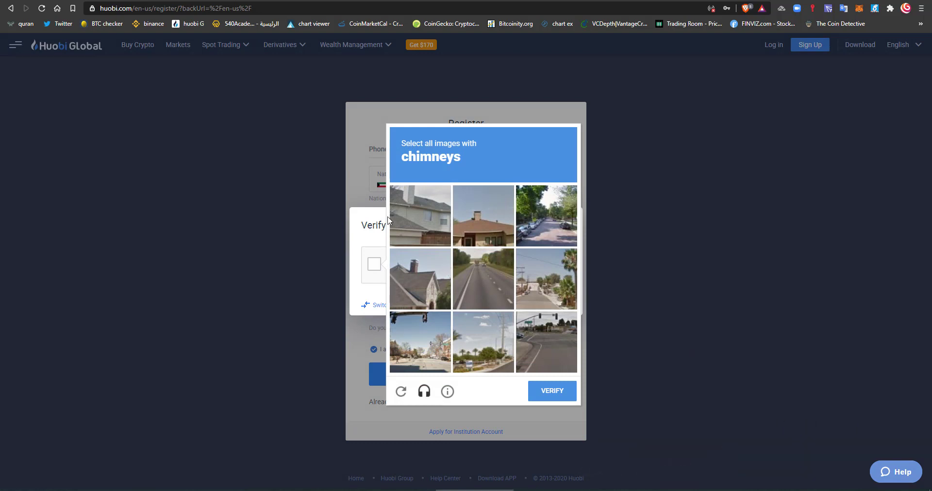
click(484, 212)
click(425, 202)
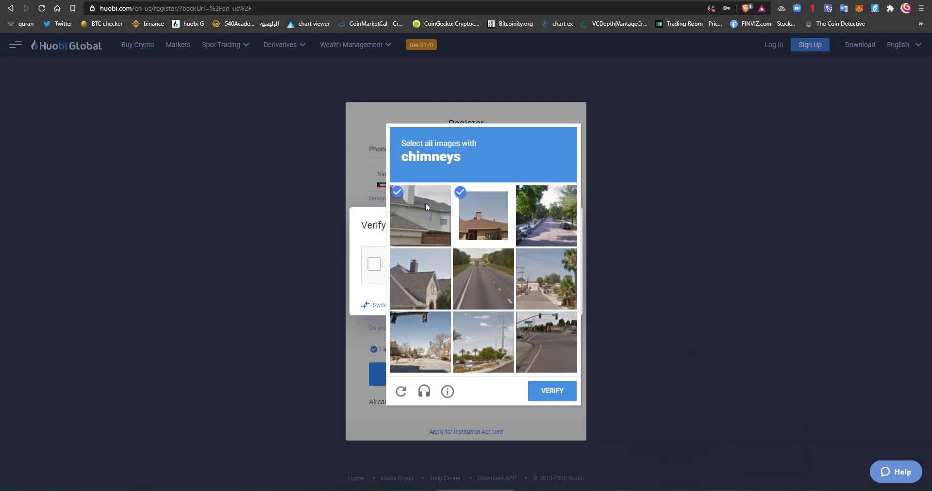
click(423, 274)
click(552, 391)
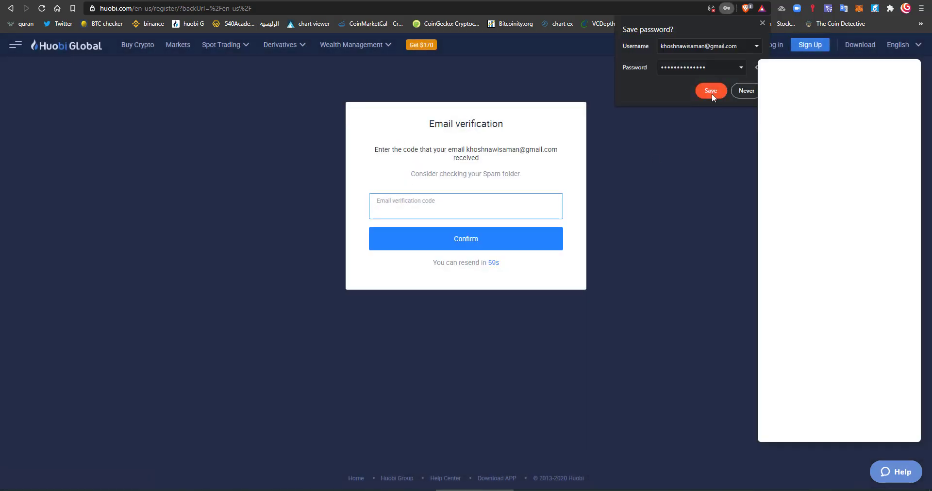
- Save the login in the browser and open the '[HB] Confirm Your Registration' email in Gmail
click(710, 91)
key(ctrl+Tab)
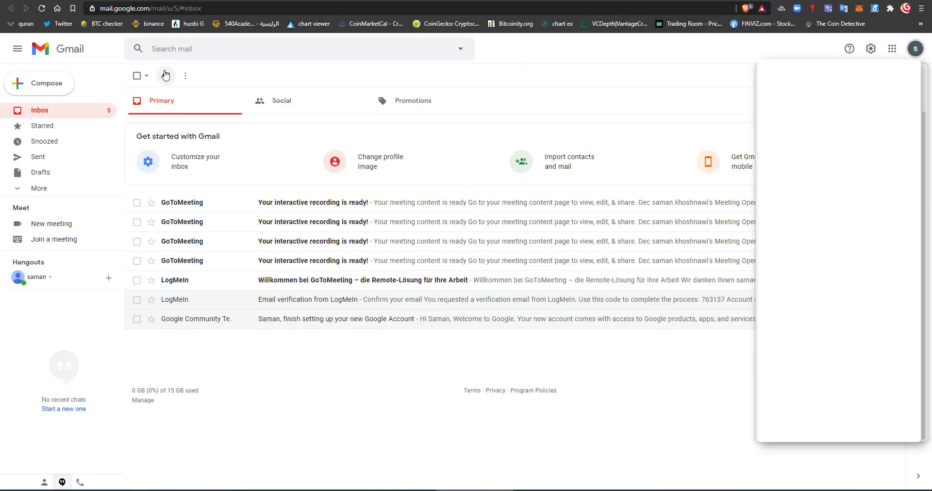
click(166, 75)
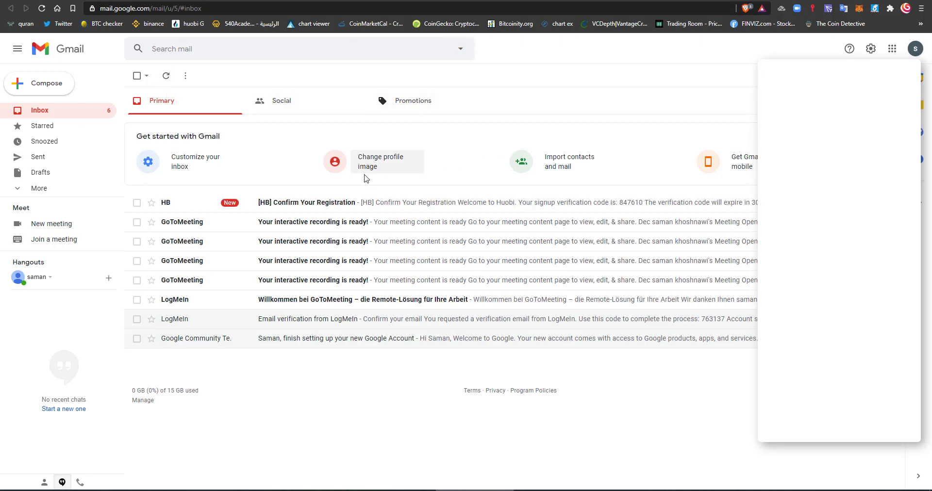
click(302, 204)
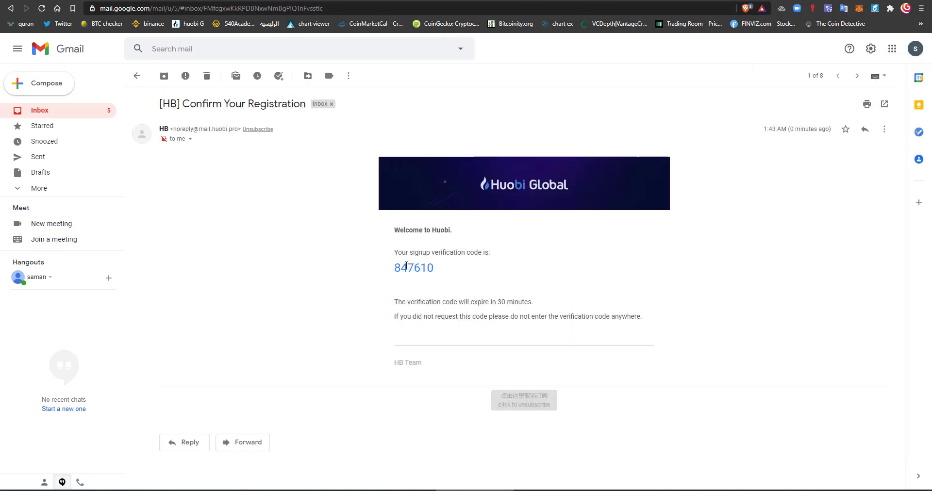
double_click(406, 266)
right_click(427, 268)
click(452, 273)
click(383, 123)
key(alt+Tab)
key(ctrl+v)
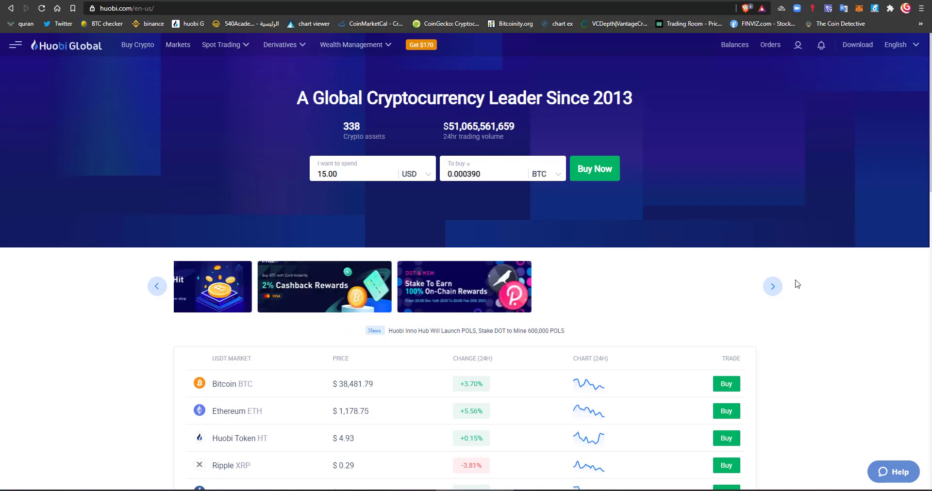
- Open Balances > Exchange and glance over the security warning tips
mouse_move(734, 45)
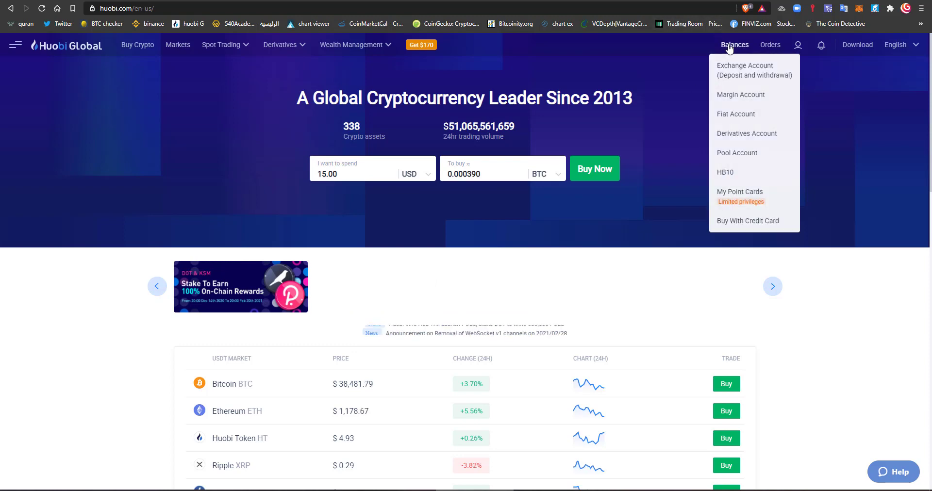
click(735, 71)
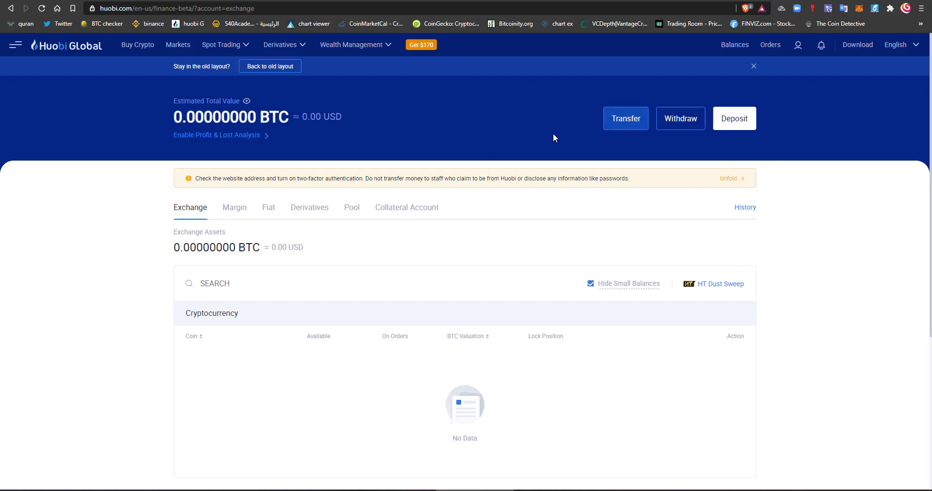
scroll(244, 239, down, 2)
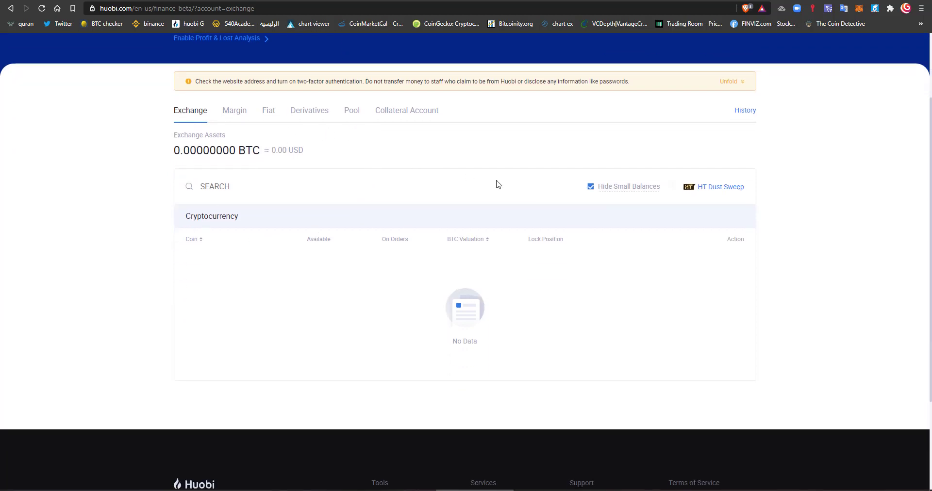
scroll(627, 176, up, 2)
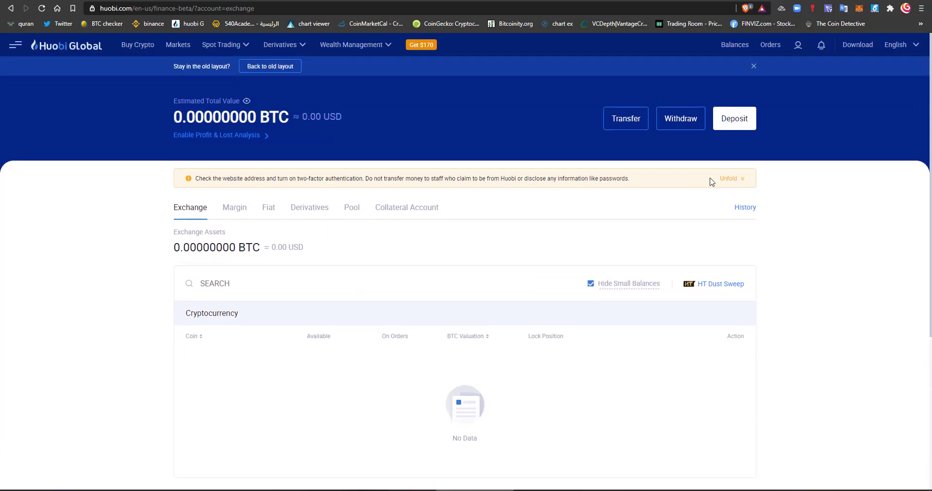
click(744, 183)
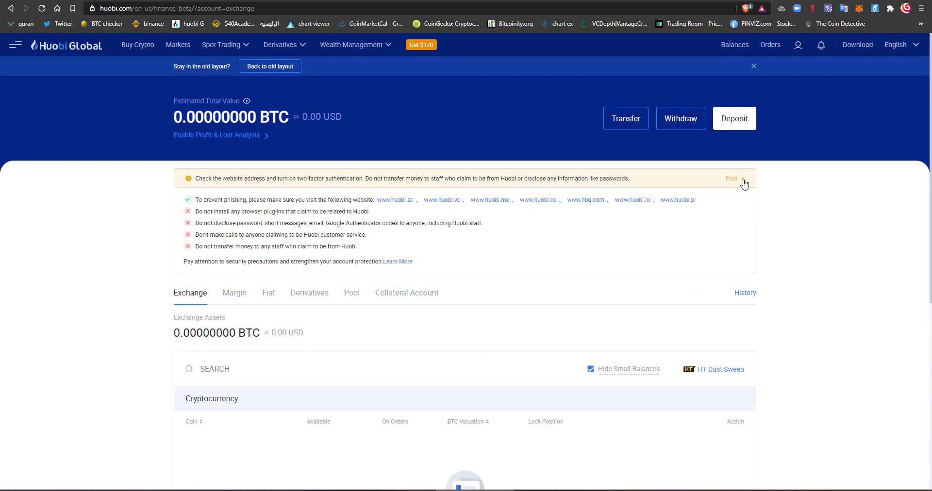
click(743, 183)
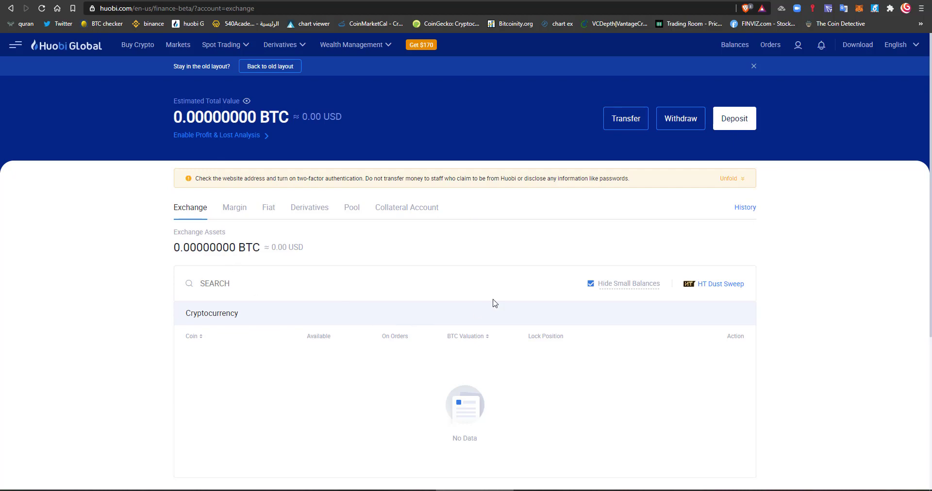
- Show small-balance coins and look through the cryptocurrency list, from RUB to USDT, all zero
click(589, 284)
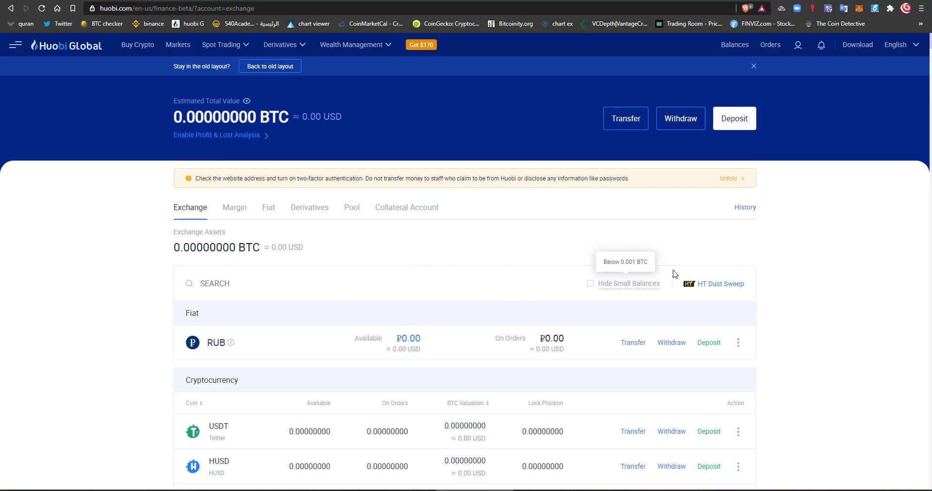
scroll(163, 291, down, 1)
scroll(162, 290, down, 8)
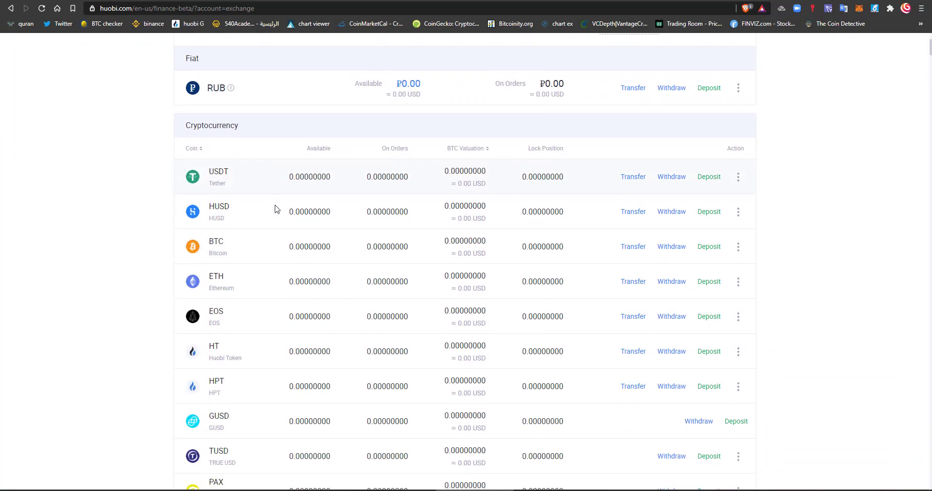
scroll(274, 208, down, 4)
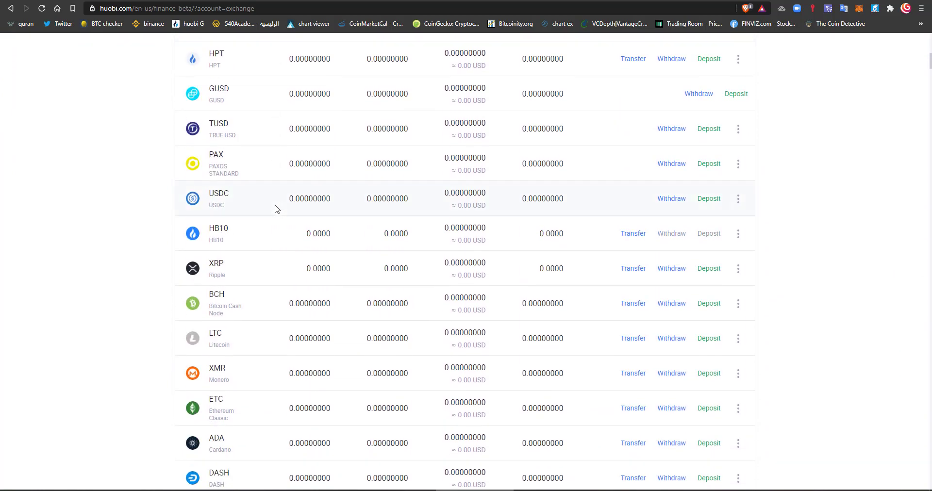
scroll(277, 211, up, 5)
scroll(279, 217, up, 4)
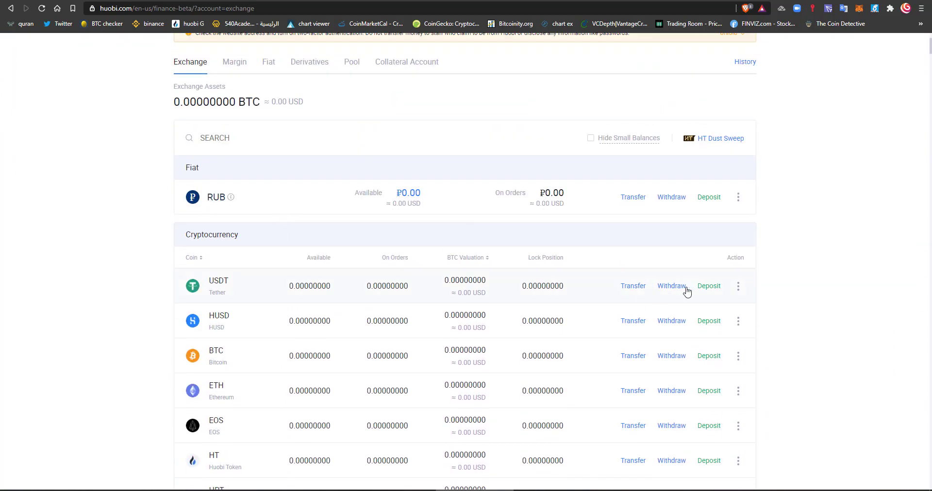
- Generate the USDT deposit address and QR code on the TRC20 chain, then go back
click(704, 289)
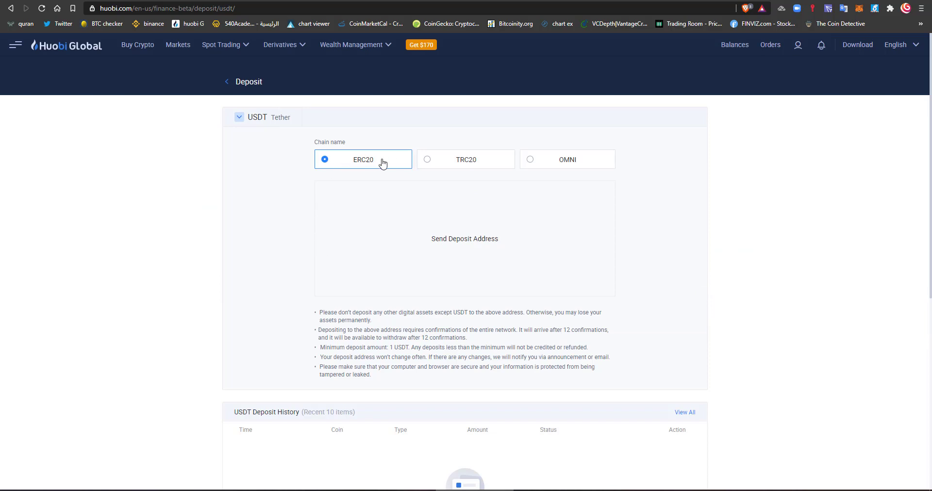
click(425, 160)
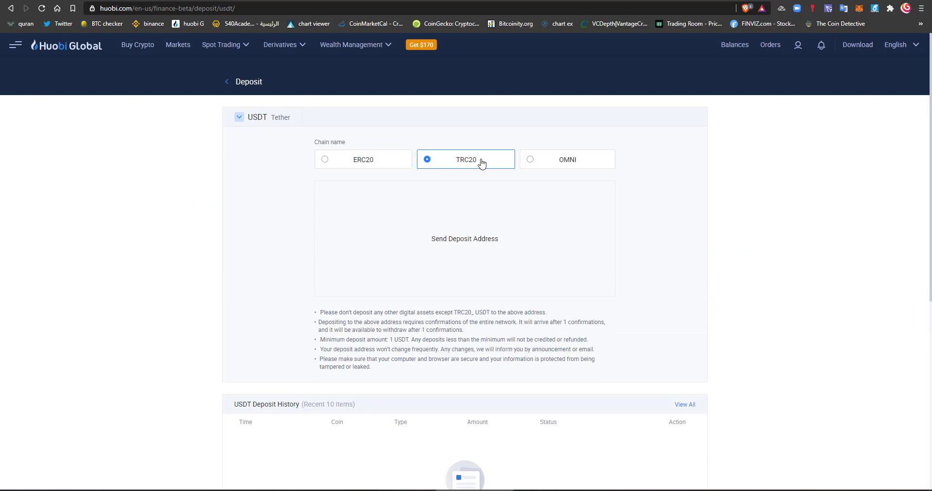
click(530, 158)
click(325, 160)
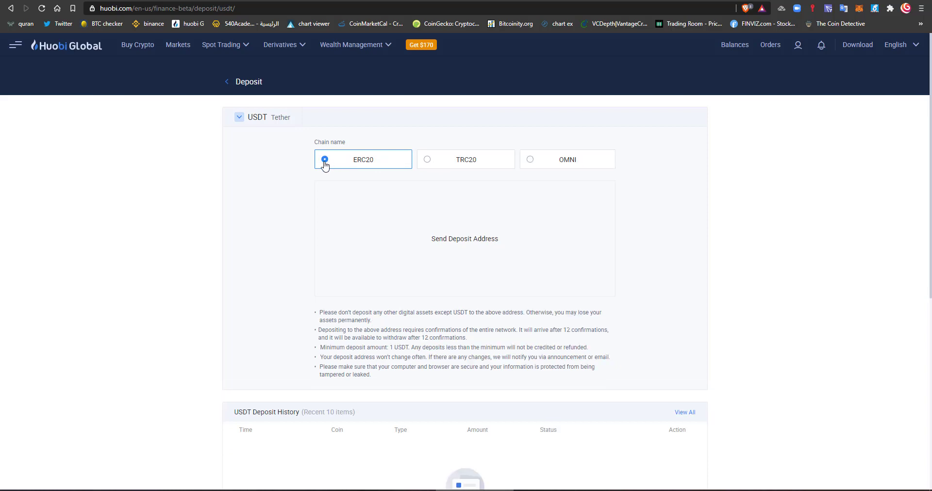
click(429, 161)
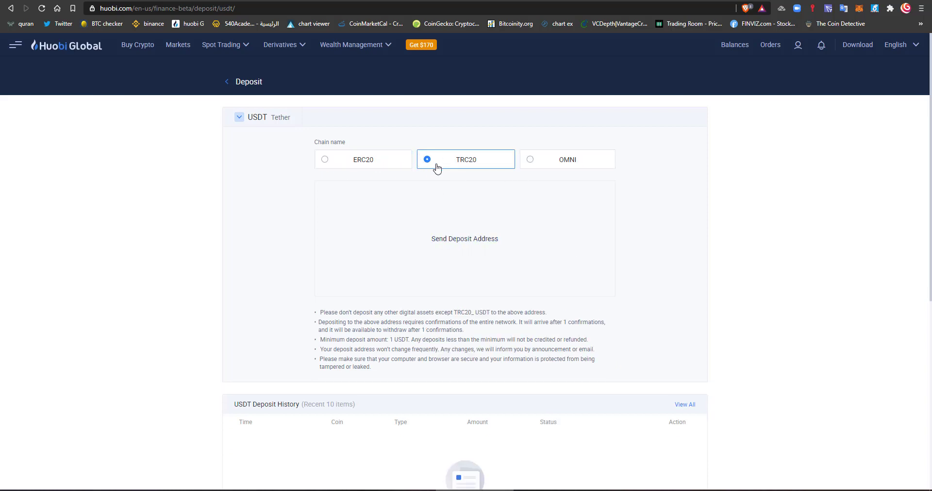
click(441, 247)
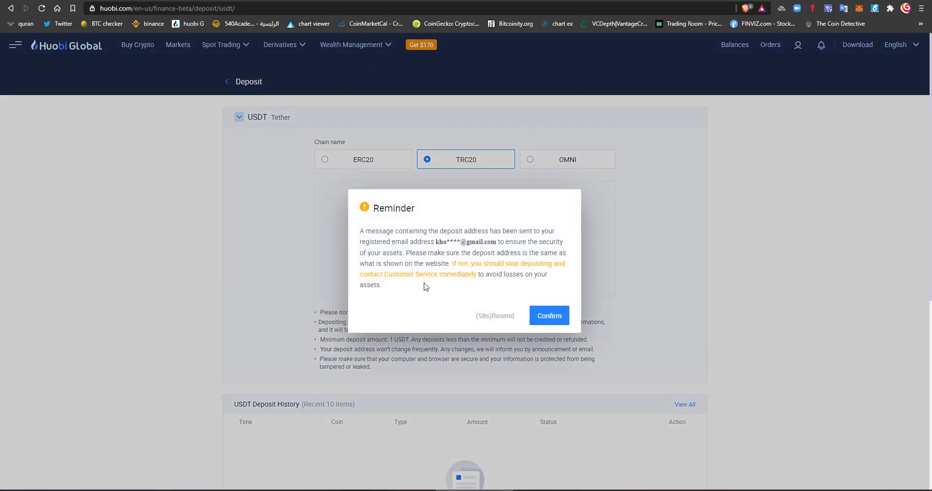
click(546, 316)
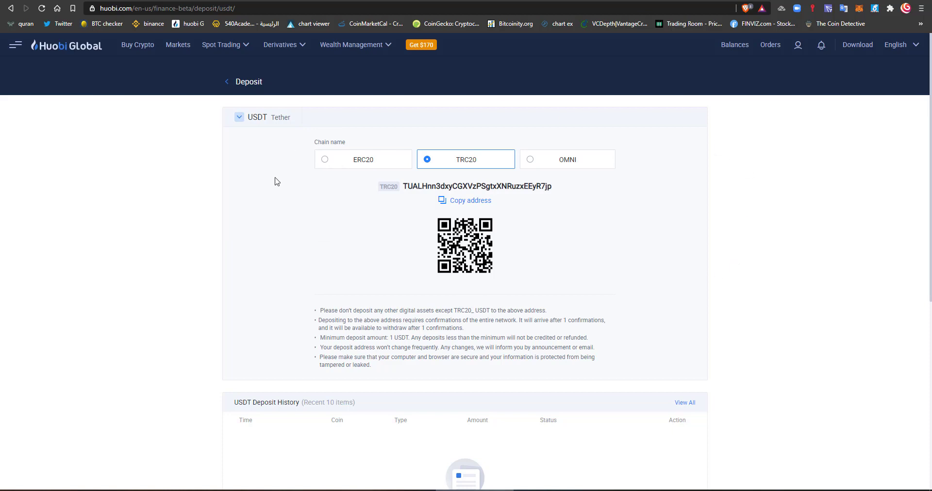
click(226, 82)
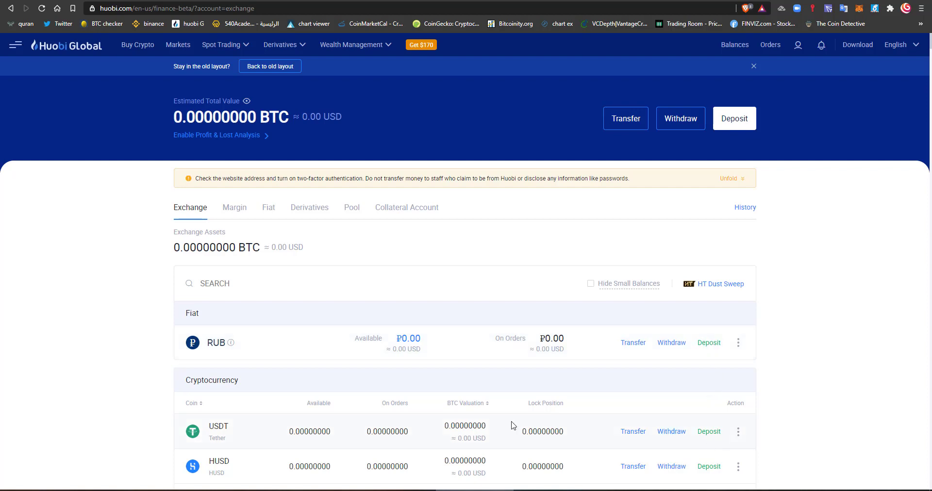
- Reopen the USDT deposit, reveal the TRC20 address again, and return to balances
scroll(513, 426, down, 1)
click(710, 387)
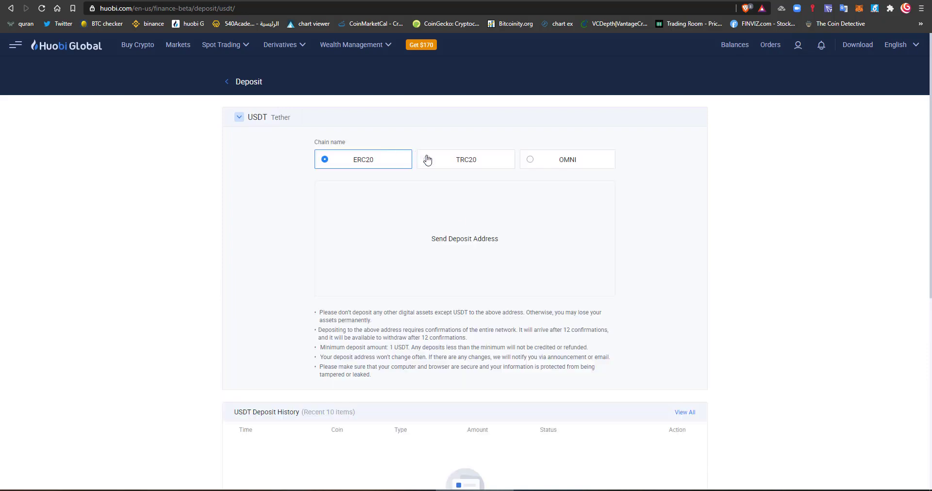
click(427, 160)
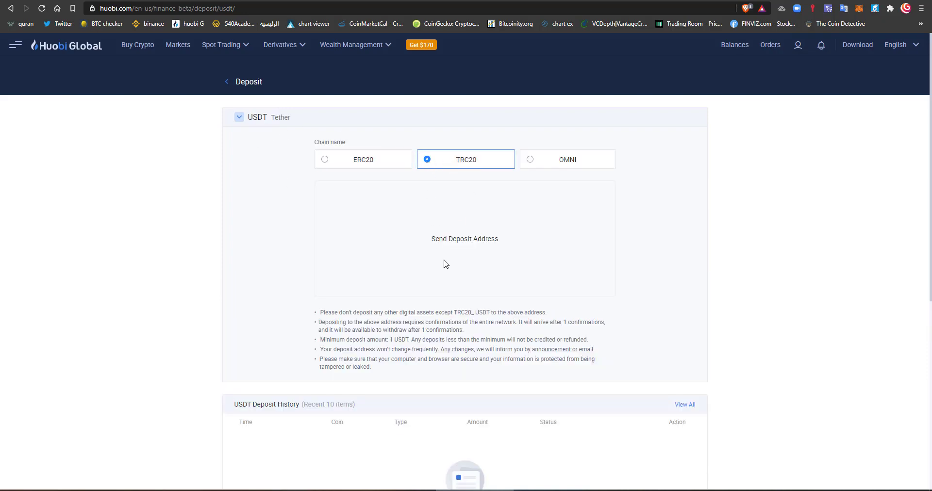
click(460, 245)
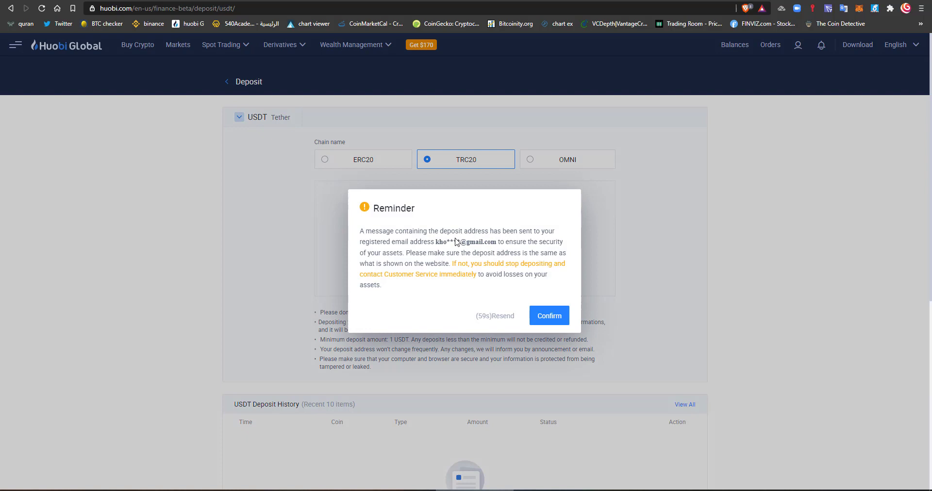
click(548, 318)
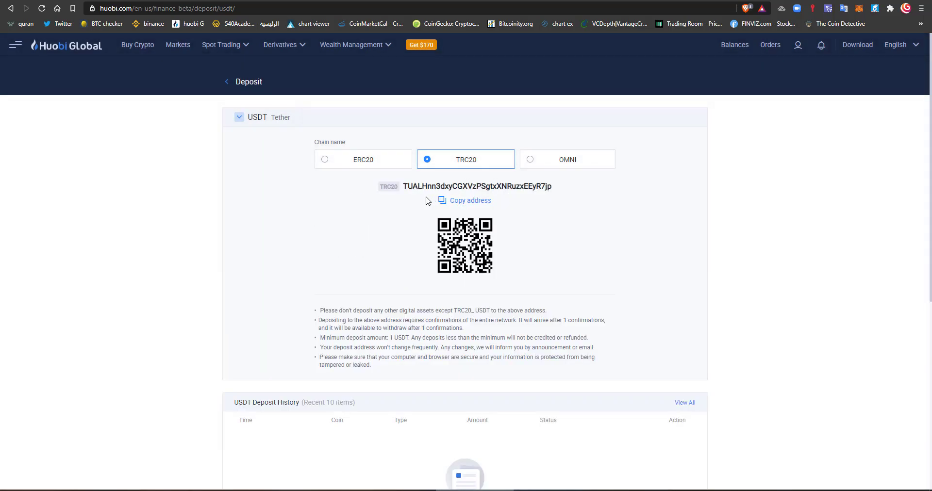
click(246, 85)
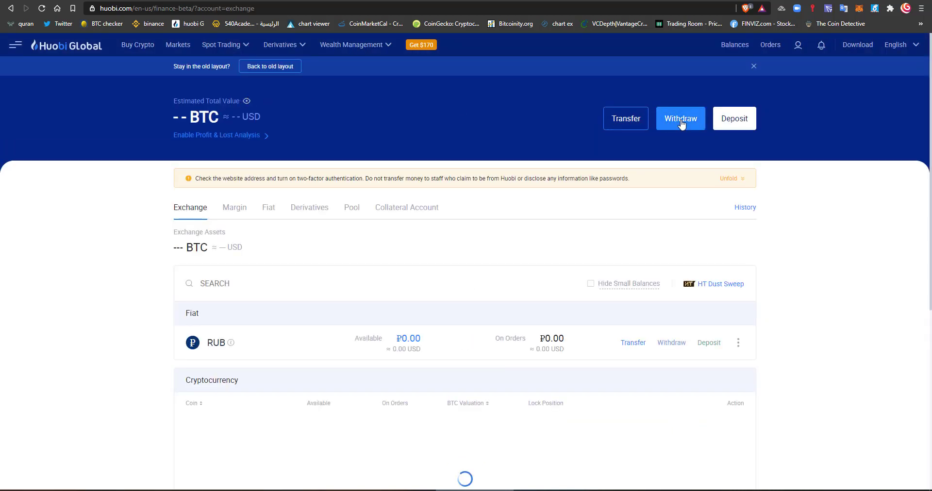
- Start a cryptocurrency withdrawal, tick all three risk checkboxes and the Risk Warnings agreement, and confirm
click(681, 120)
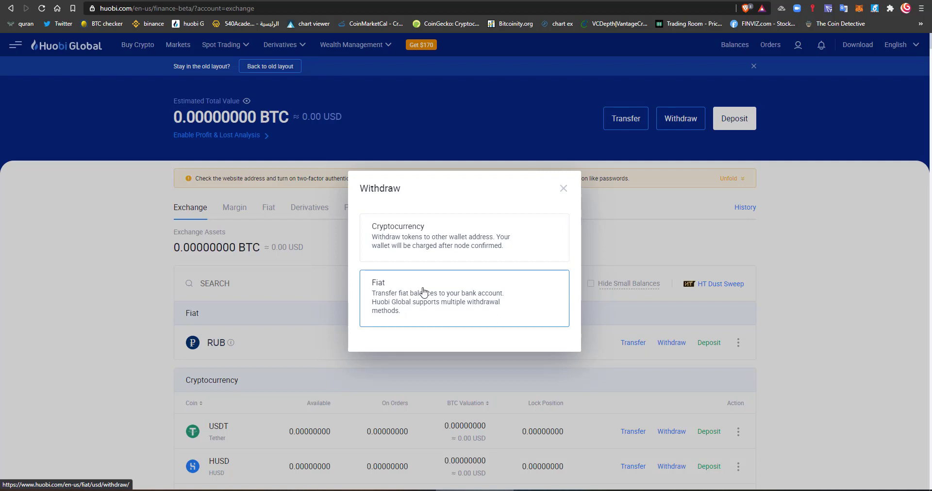
click(398, 247)
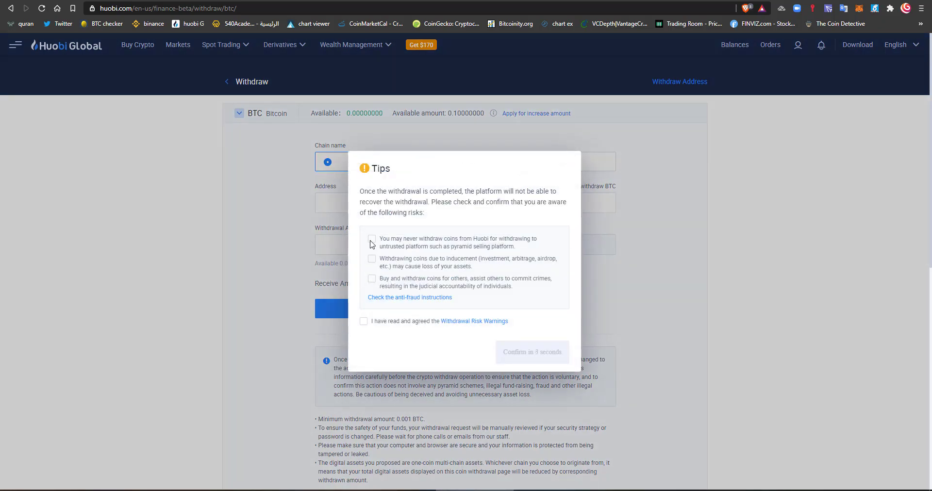
click(372, 240)
click(372, 259)
click(372, 279)
click(363, 322)
click(545, 355)
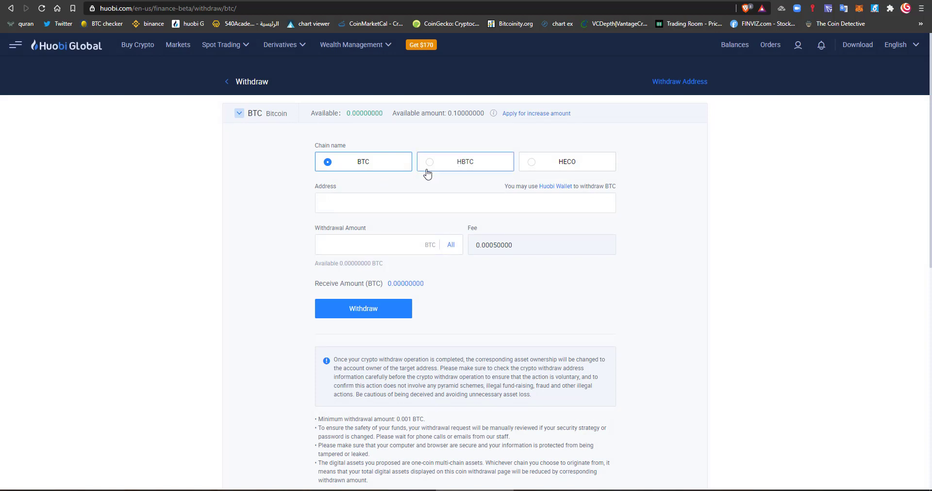
- Select USDT on the TRC20 chain and enter a withdrawal amount of 1000
click(239, 113)
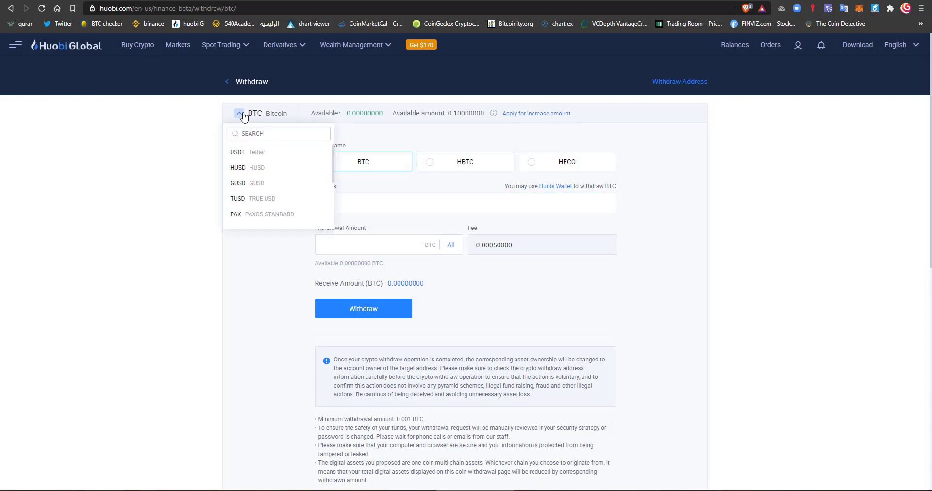
click(241, 114)
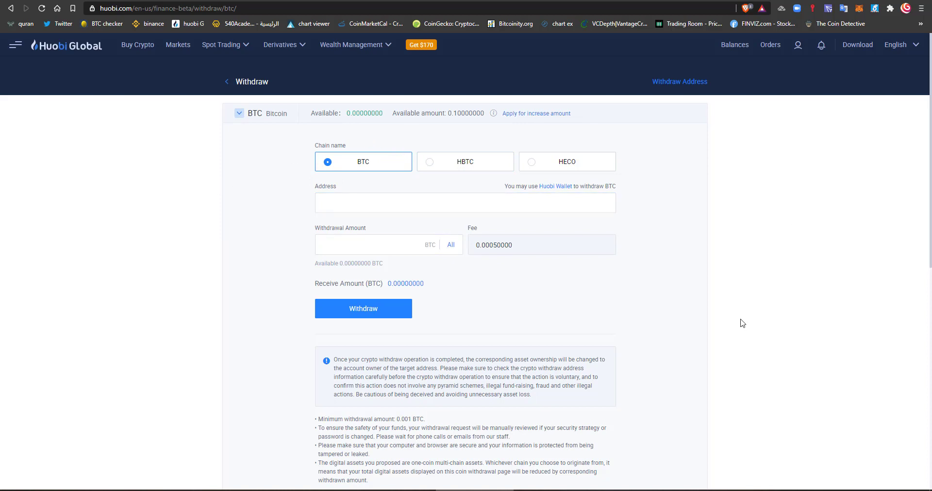
click(239, 114)
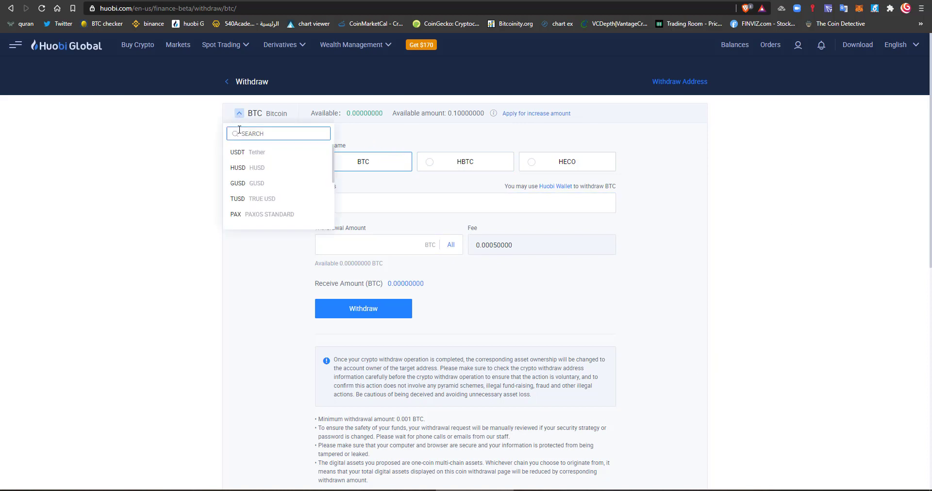
click(245, 155)
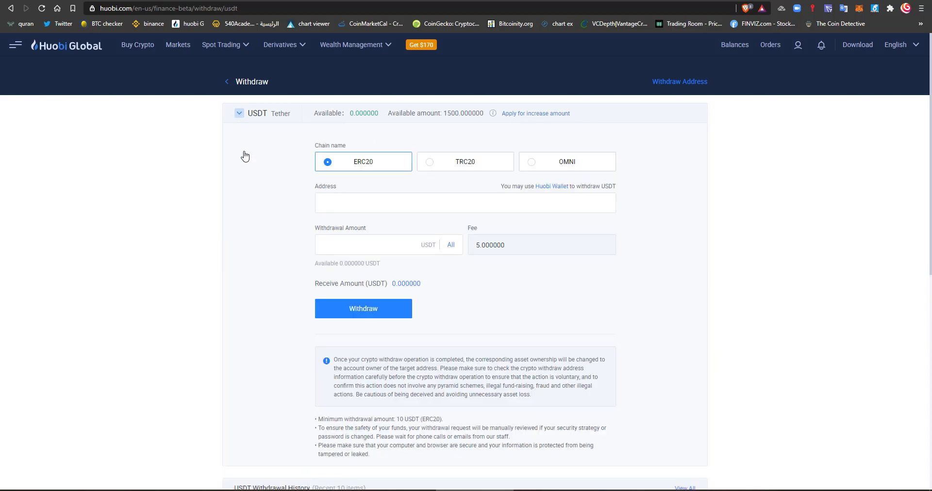
click(430, 163)
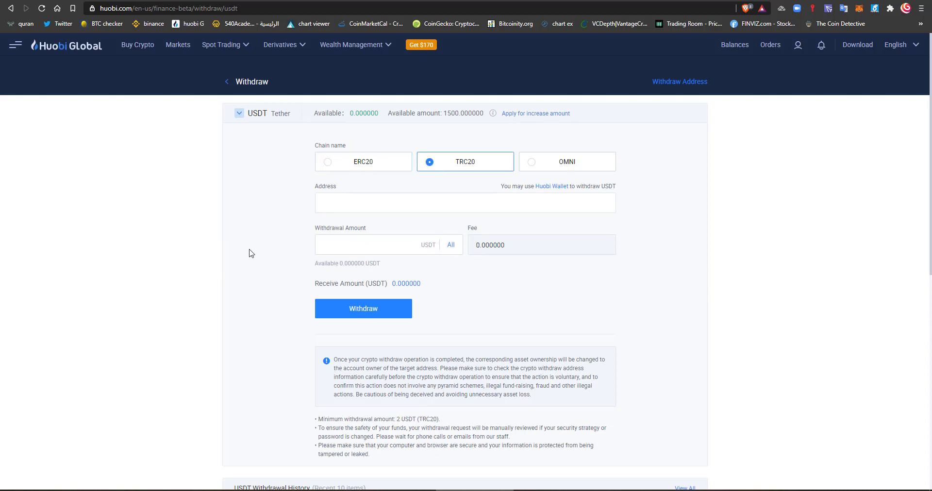
scroll(251, 253, down, 1)
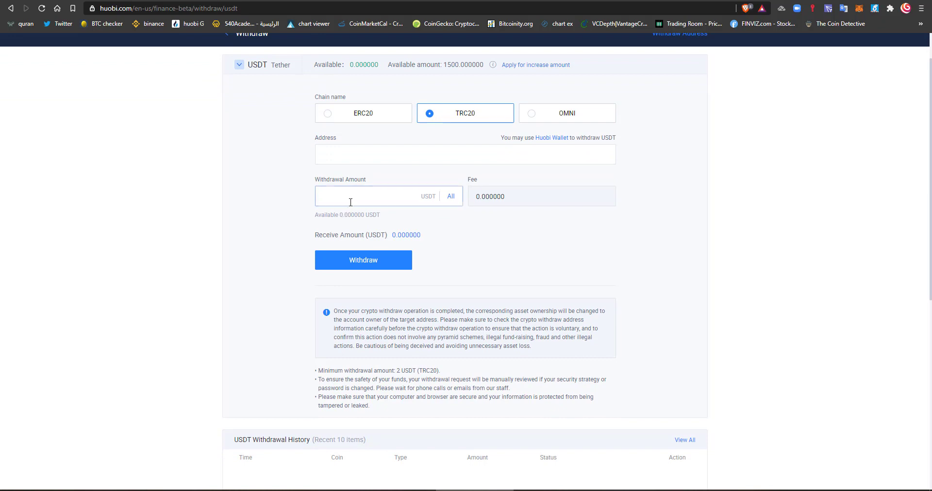
click(326, 192)
text(1000)
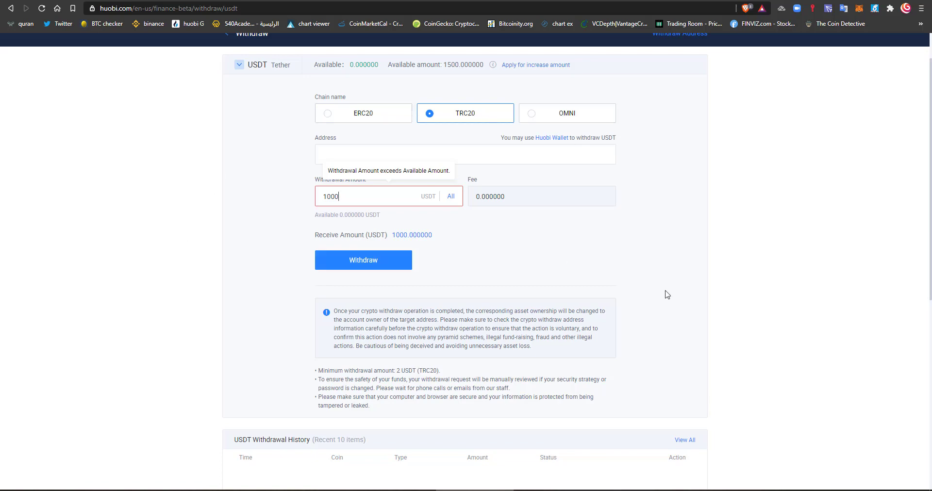
scroll(578, 369, down, 3)
scroll(680, 373, up, 4)
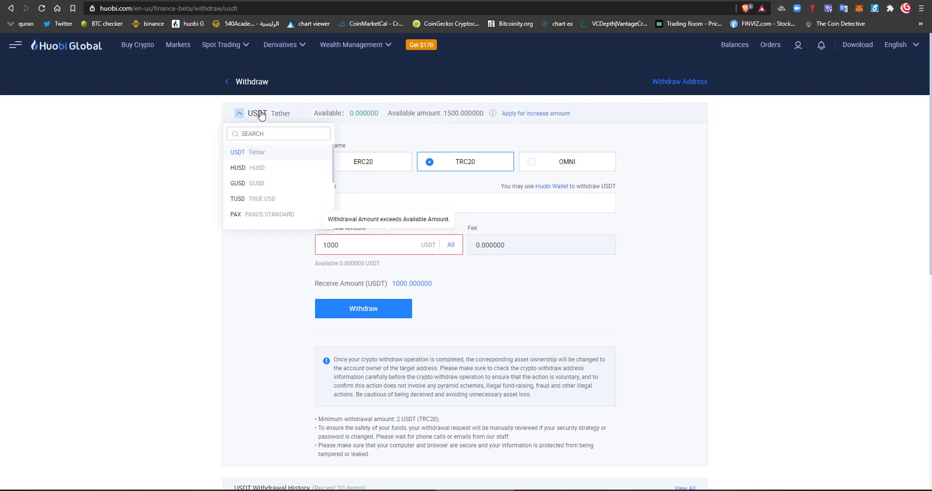
- Check the 1500 USDT available, switching the chain to ERC20, then OMNI, then back to TRC20
double_click(462, 113)
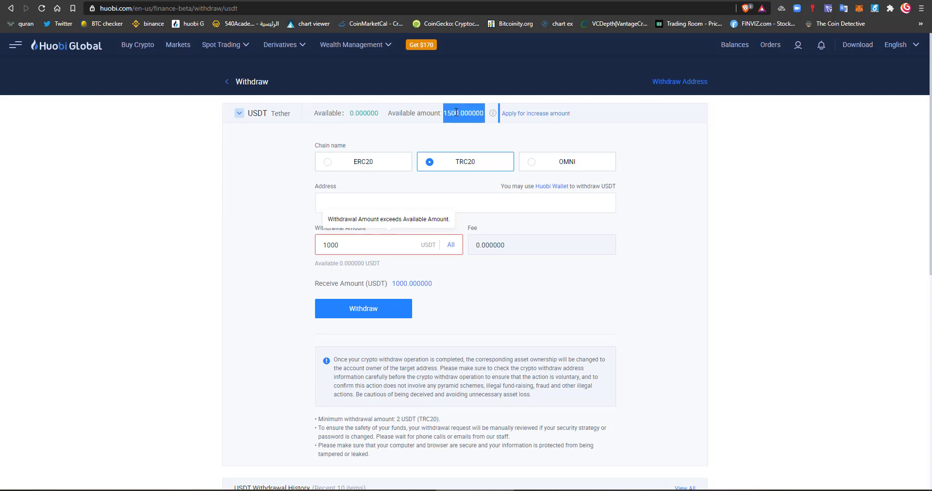
click(455, 117)
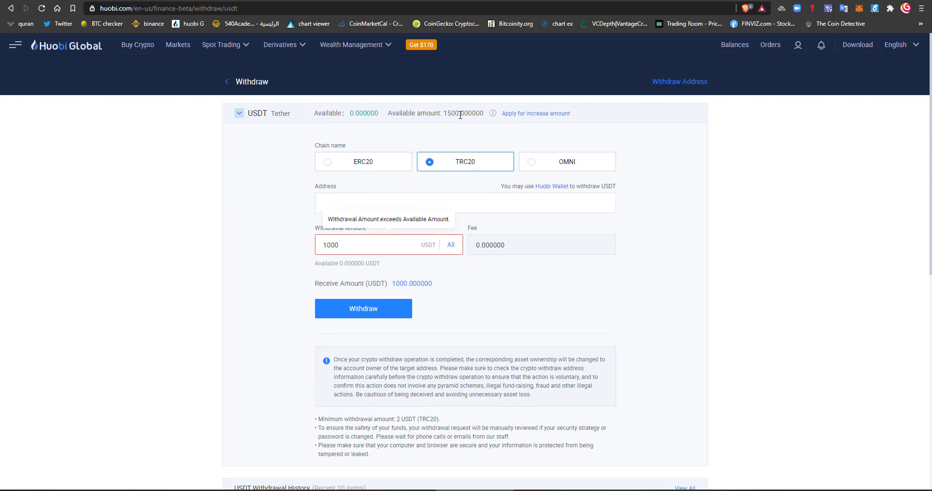
click(328, 164)
click(546, 165)
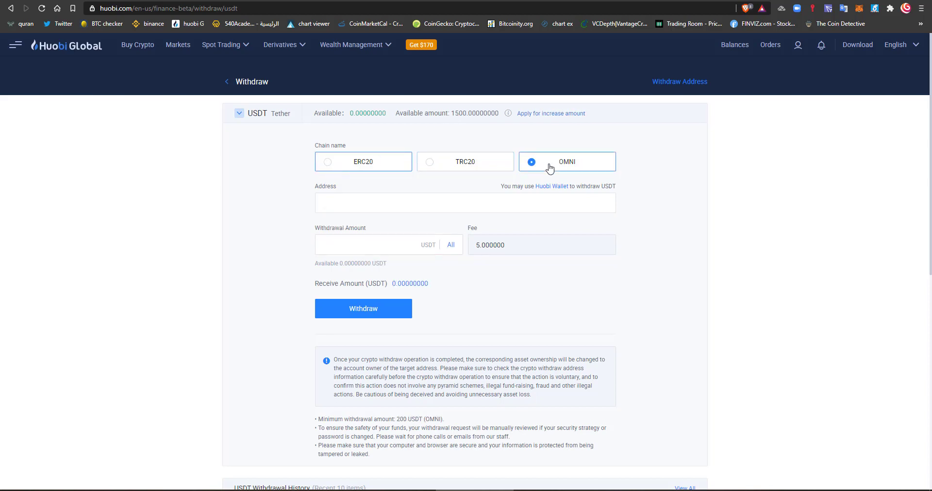
click(427, 166)
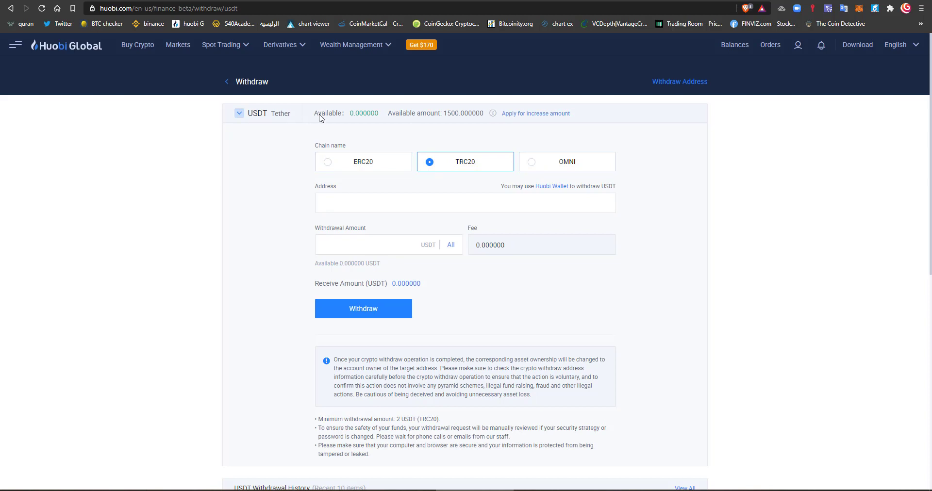
- Switch the withdrawal coin to HUSD, then to BTC, checking the BTC available amount
click(258, 113)
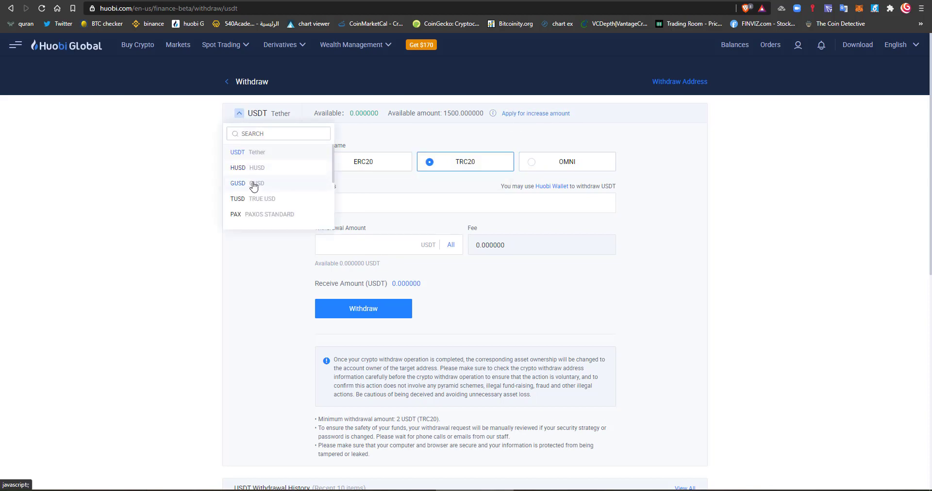
click(268, 170)
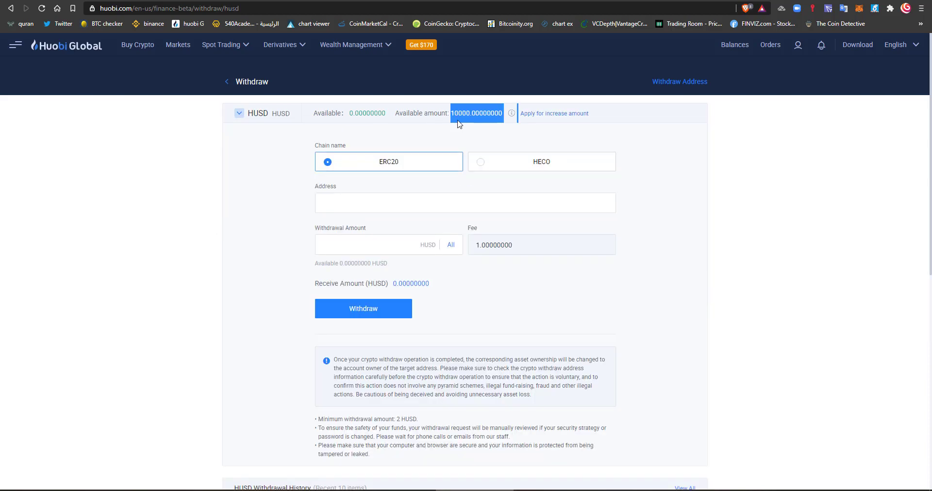
click(247, 116)
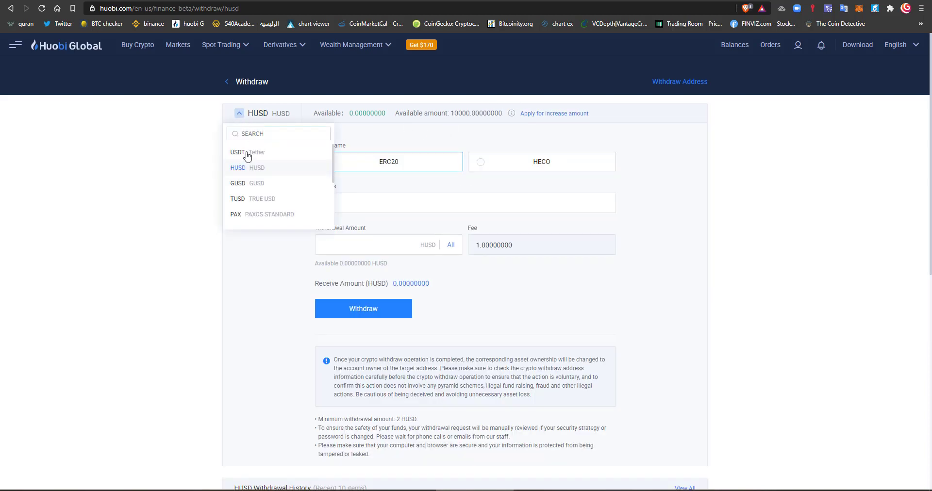
scroll(247, 160, down, 5)
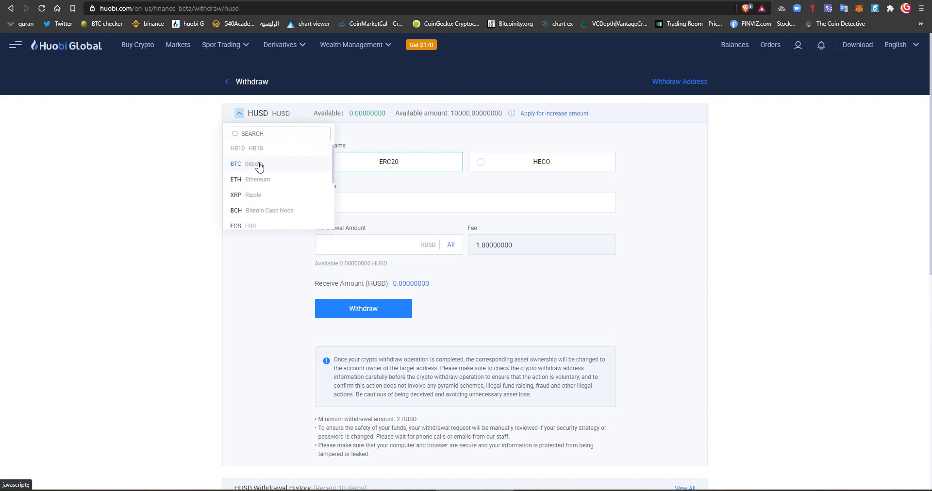
click(249, 163)
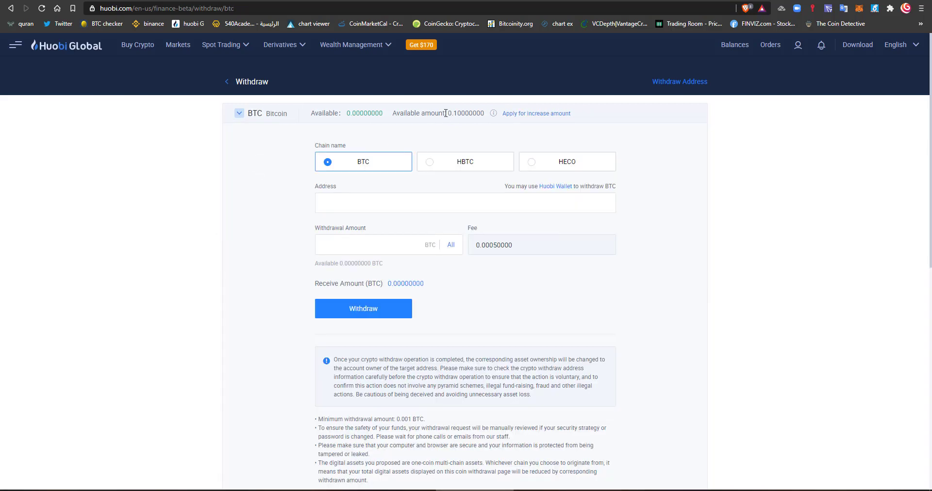
drag(445, 113, 481, 114)
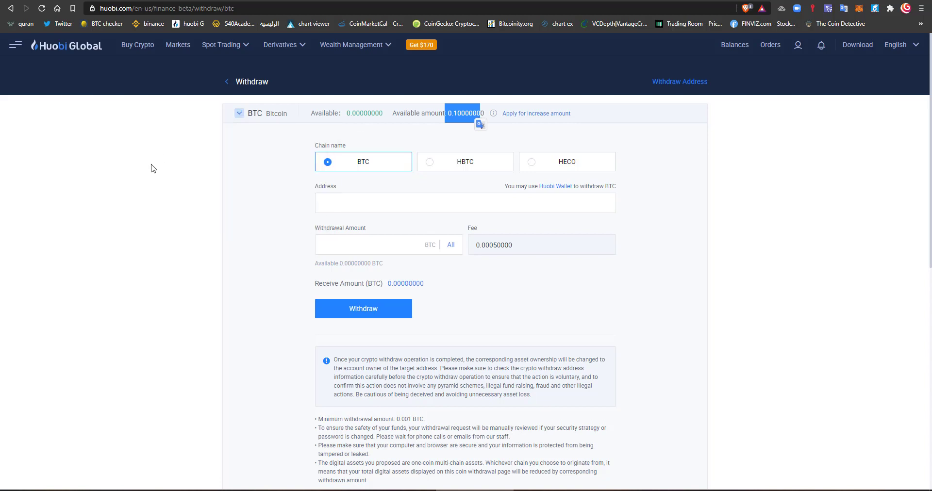
- Switch the withdrawal coin to EOS, then to NEO, which shows 200 NEO available
click(240, 118)
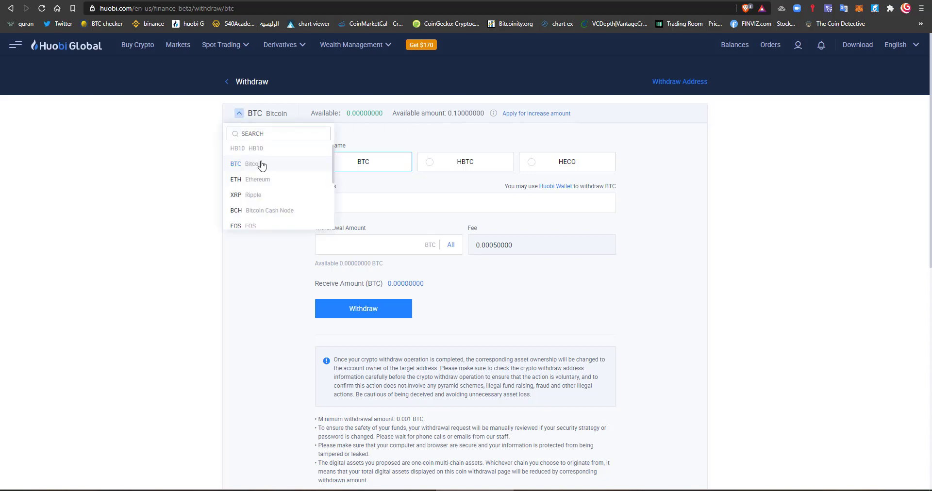
scroll(258, 174, down, 2)
click(252, 177)
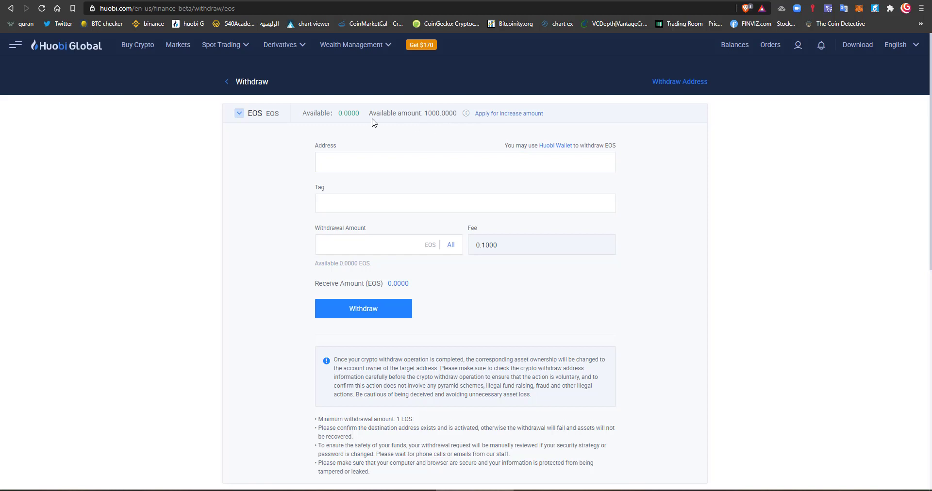
click(273, 116)
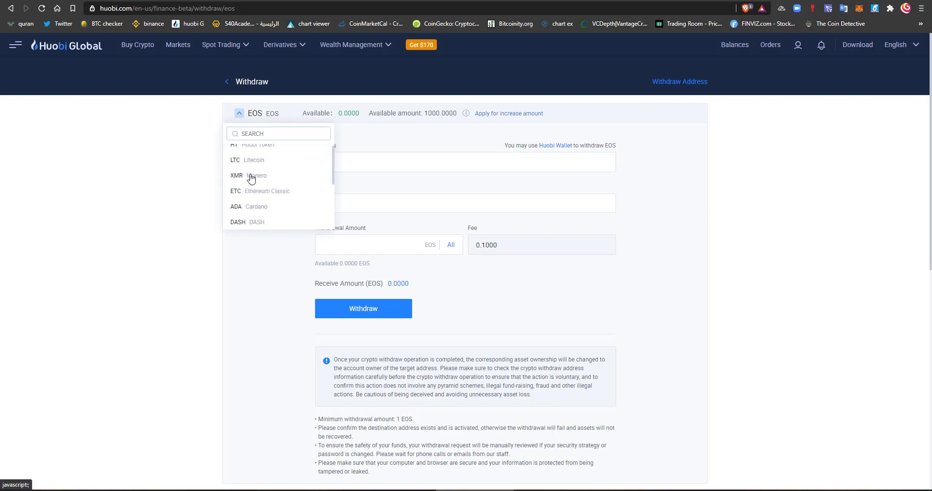
scroll(257, 175, down, 1)
scroll(262, 185, down, 3)
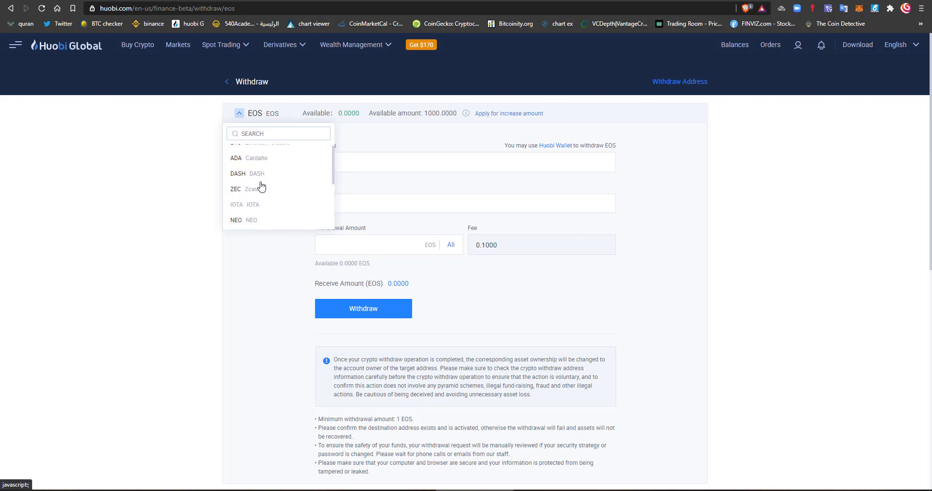
click(251, 172)
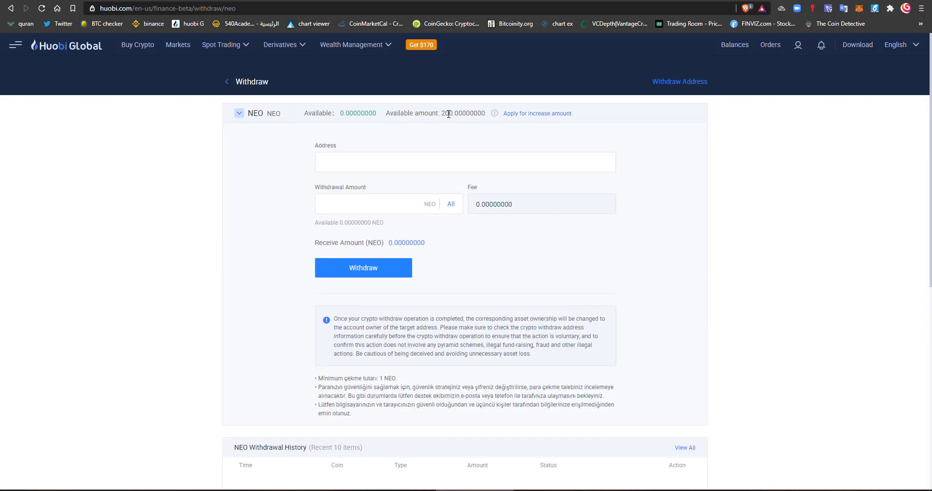
double_click(449, 114)
click(540, 141)
- Calculate 25 × 200 = 5,000 in Windows Calculator, then close it and reopen the coin list
key(super+r)
text(calc)
key(Return)
text(2)
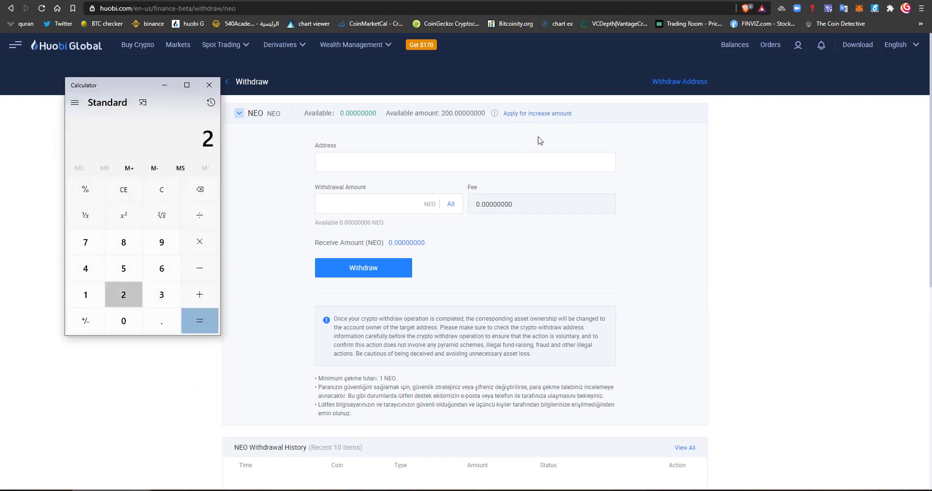
text(5)
text(*200)
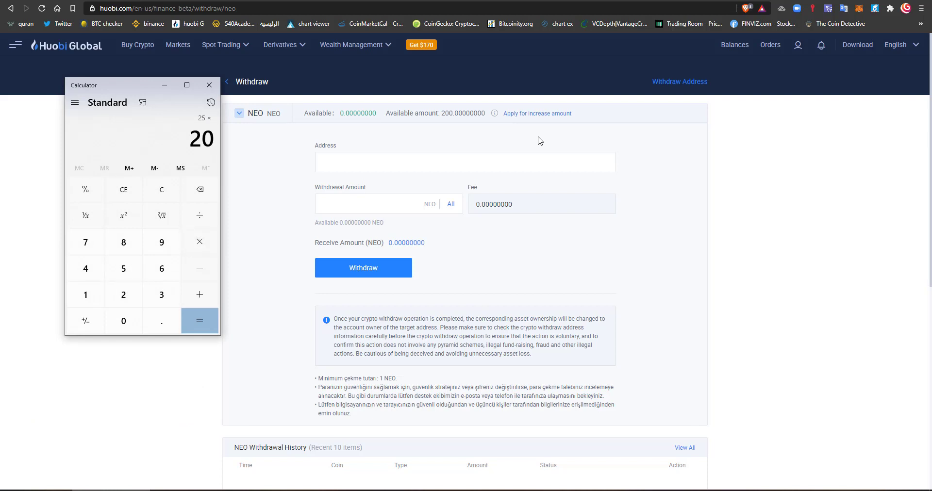
key(Return)
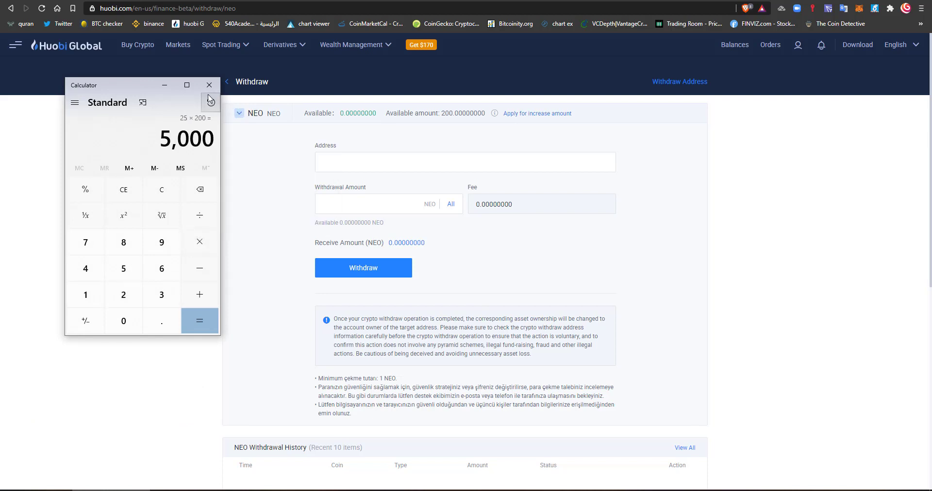
click(209, 85)
click(240, 114)
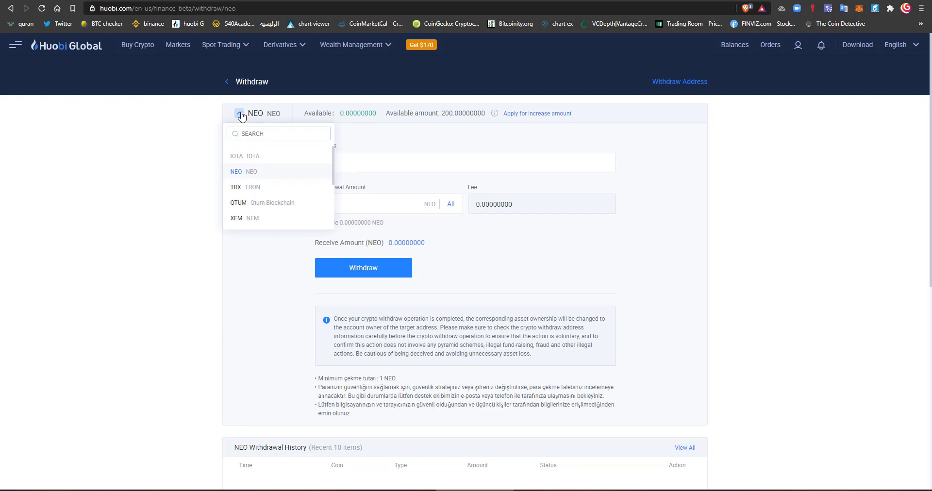
- Switch the withdrawal coin to TRX, which shows 170000 TRX available
click(258, 188)
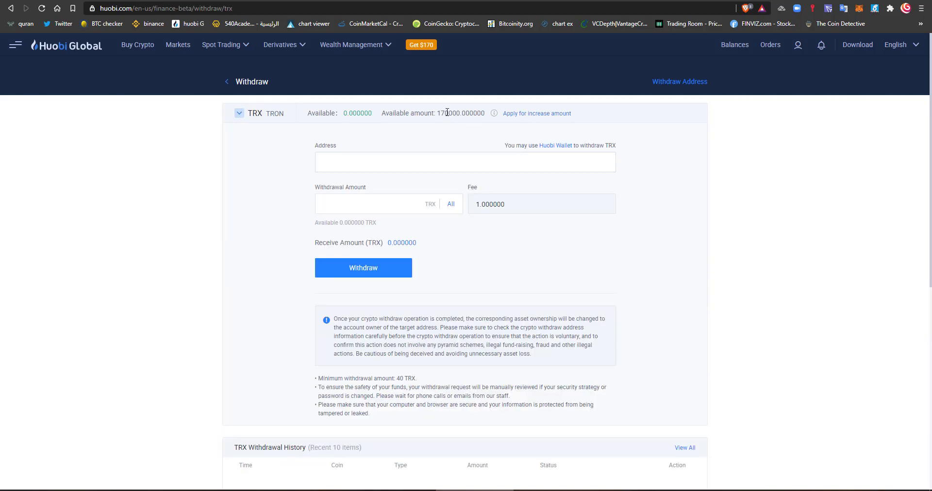
drag(448, 112, 461, 143)
click(462, 143)
- Pick DigixDAO (DGD) from the coin list, showing 10 DGD available and a 0.0521 fee
click(238, 115)
scroll(266, 183, down, 3)
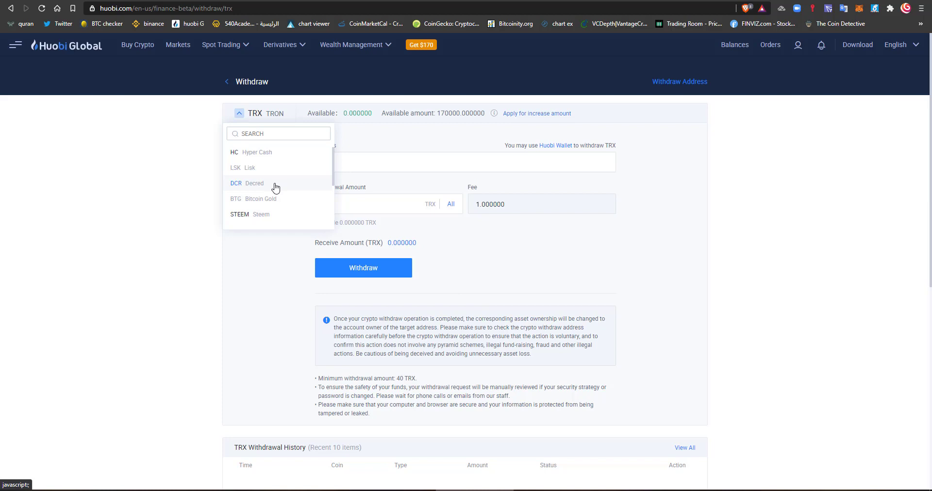
scroll(276, 187, down, 1)
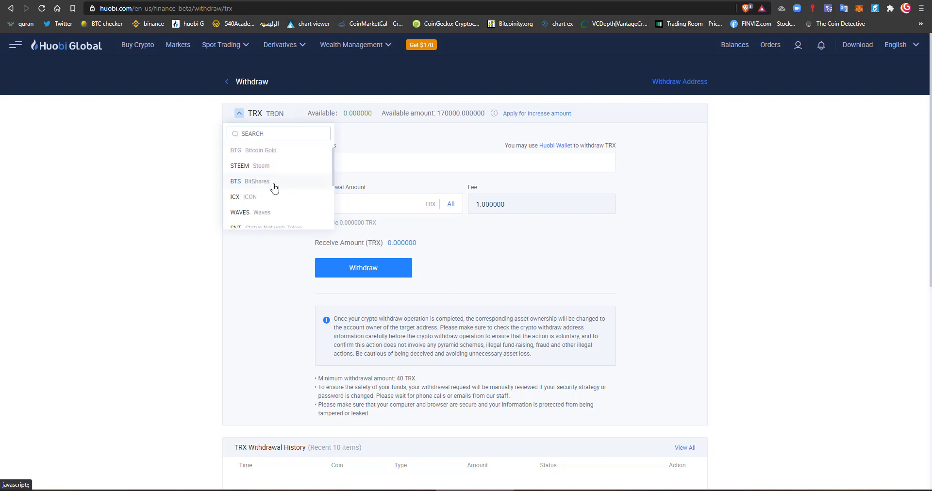
scroll(275, 188, down, 1)
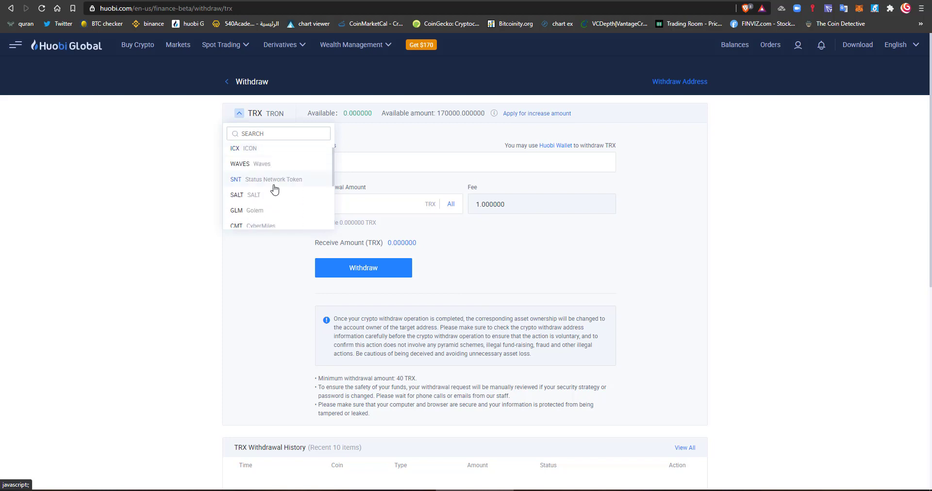
scroll(276, 189, down, 2)
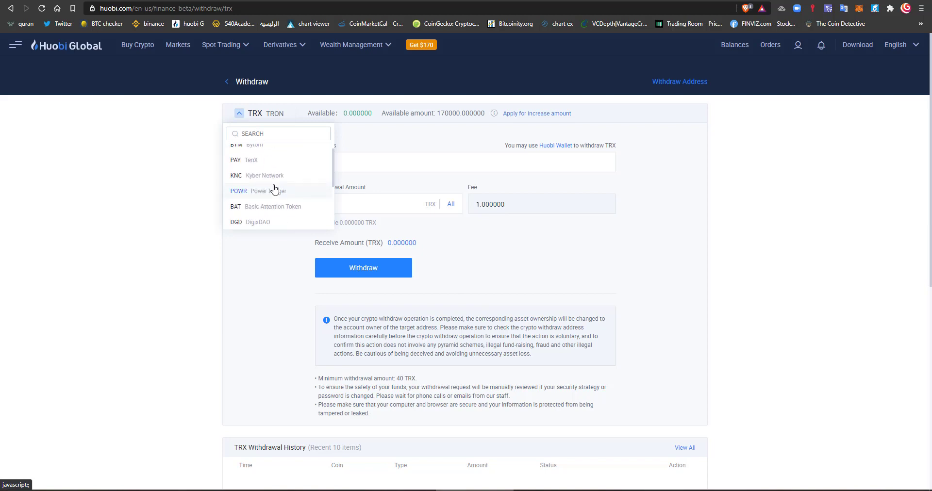
scroll(275, 189, up, 1)
scroll(275, 189, down, 1)
scroll(289, 198, down, 1)
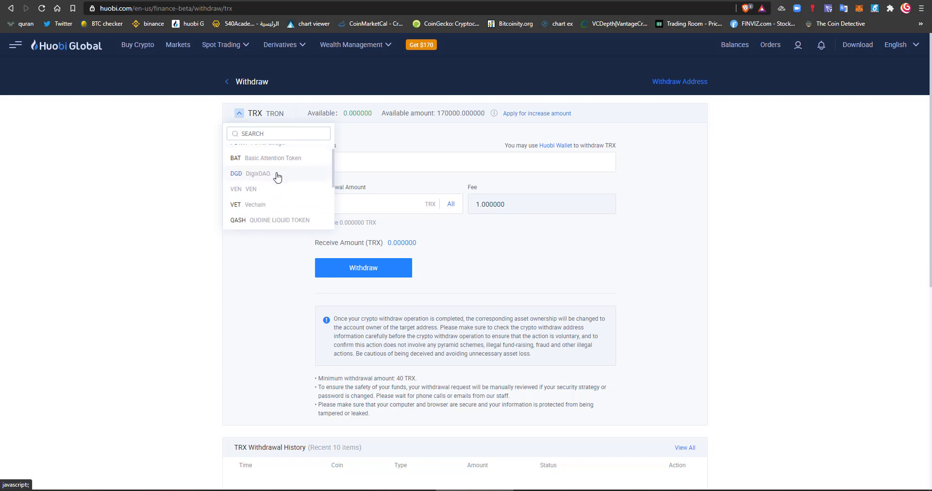
click(252, 182)
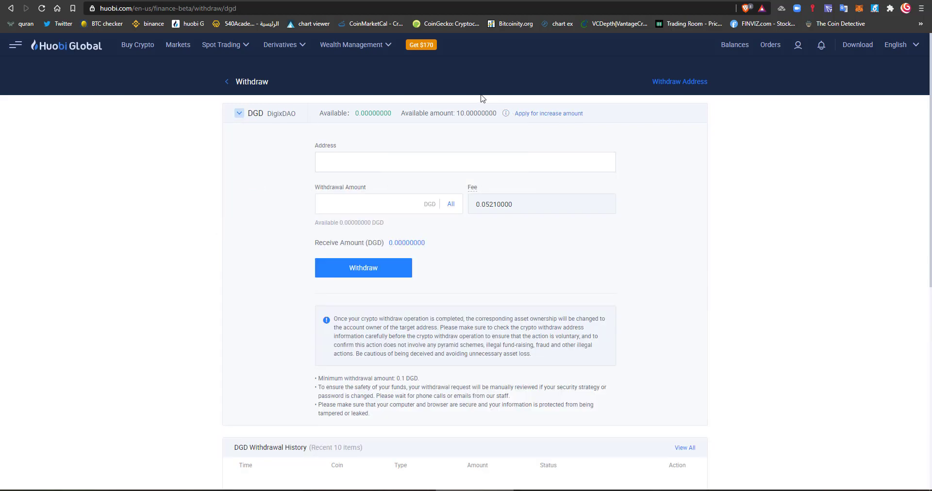
click(247, 117)
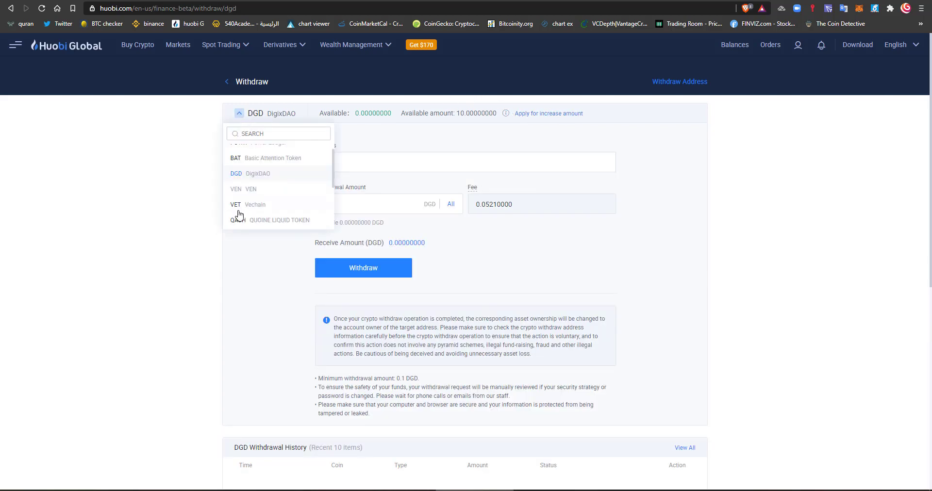
scroll(240, 214, down, 3)
click(267, 134)
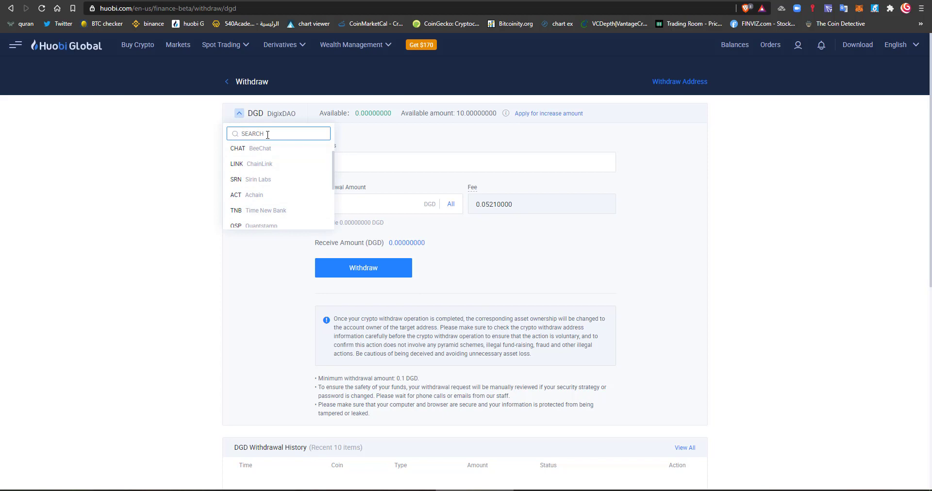
text(YFI)
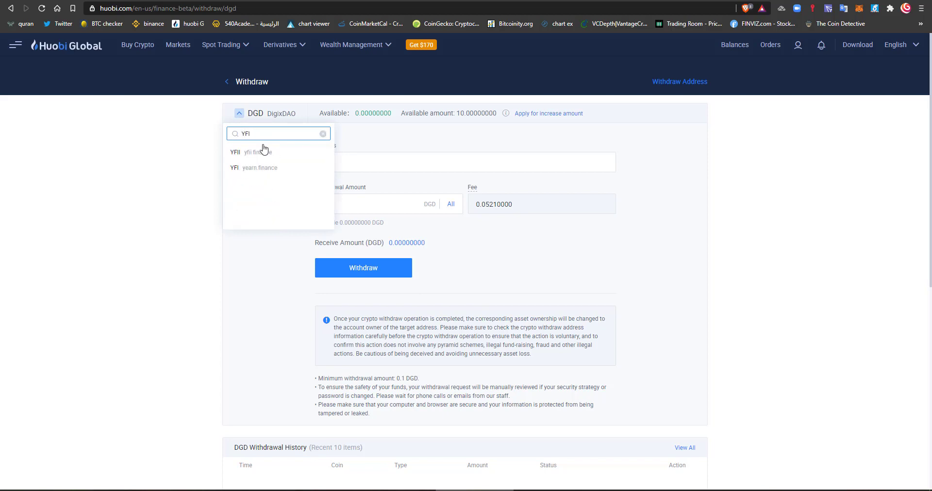
click(258, 152)
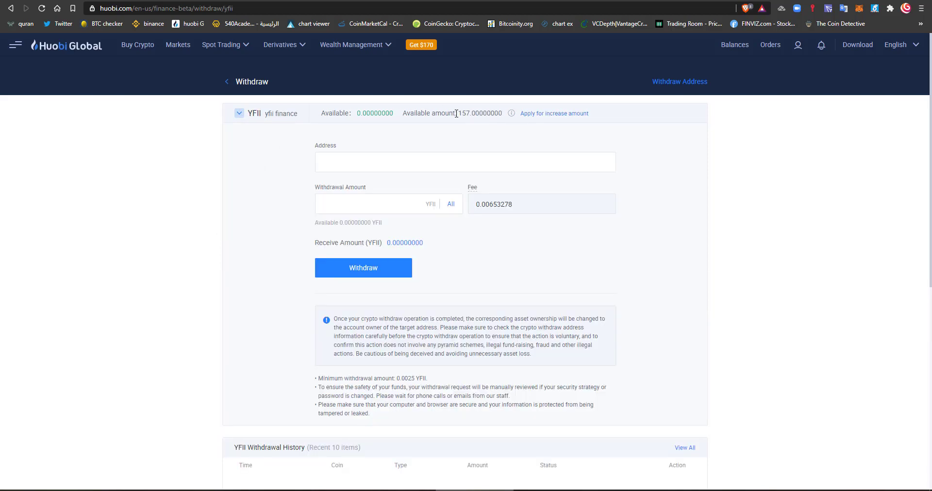
drag(458, 113, 479, 113)
click(471, 139)
click(249, 113)
click(256, 134)
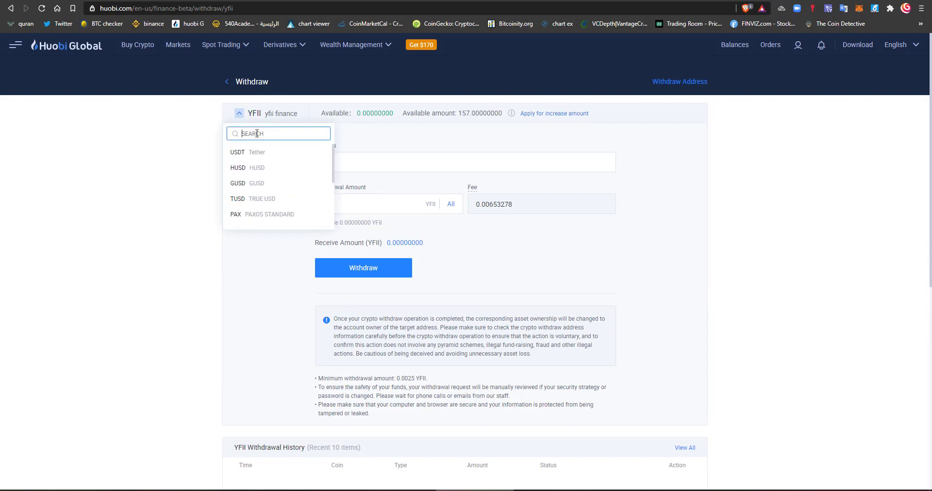
text(YFI)
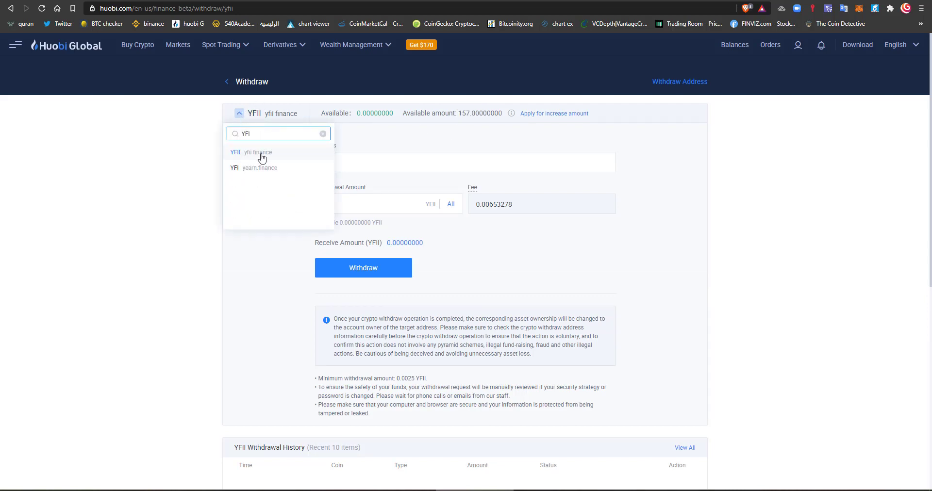
click(256, 167)
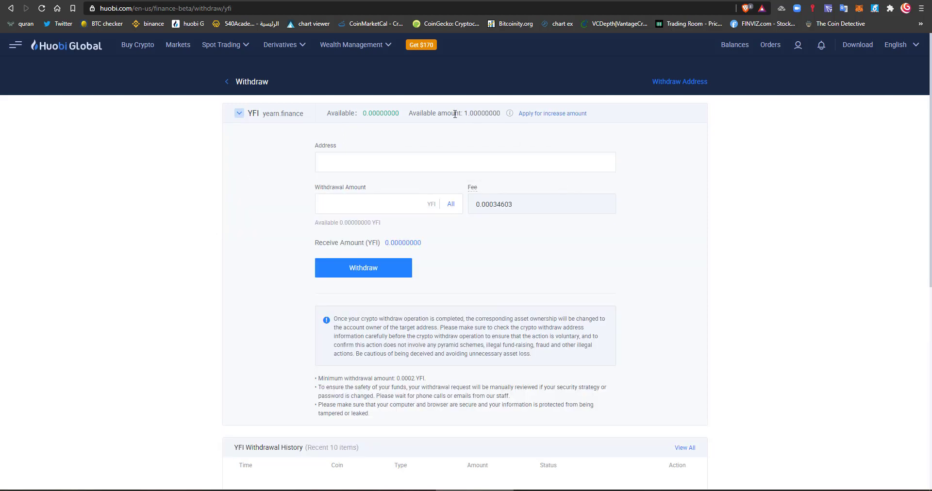
double_click(440, 111)
click(514, 132)
click(272, 115)
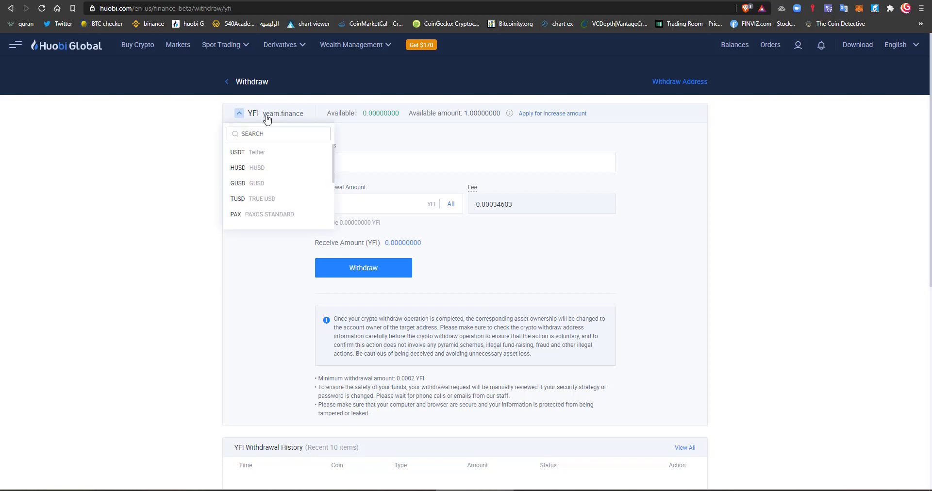
click(414, 112)
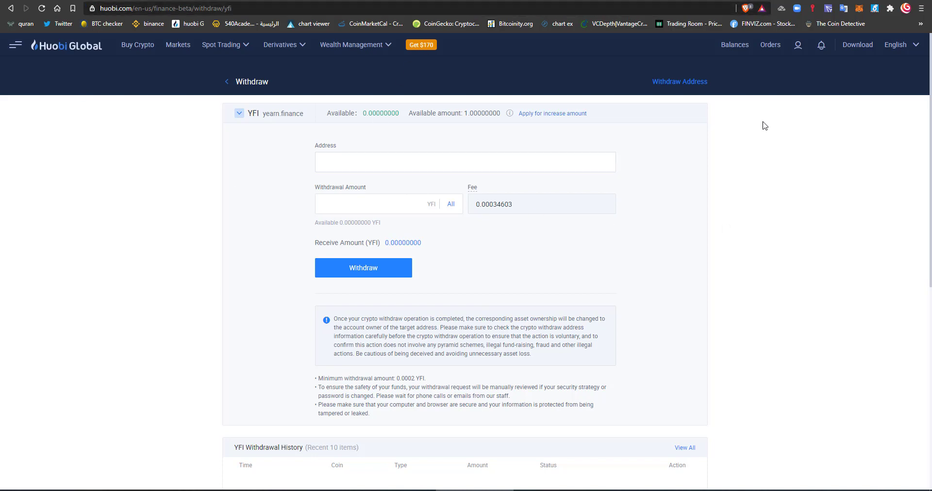
scroll(630, 237, down, 3)
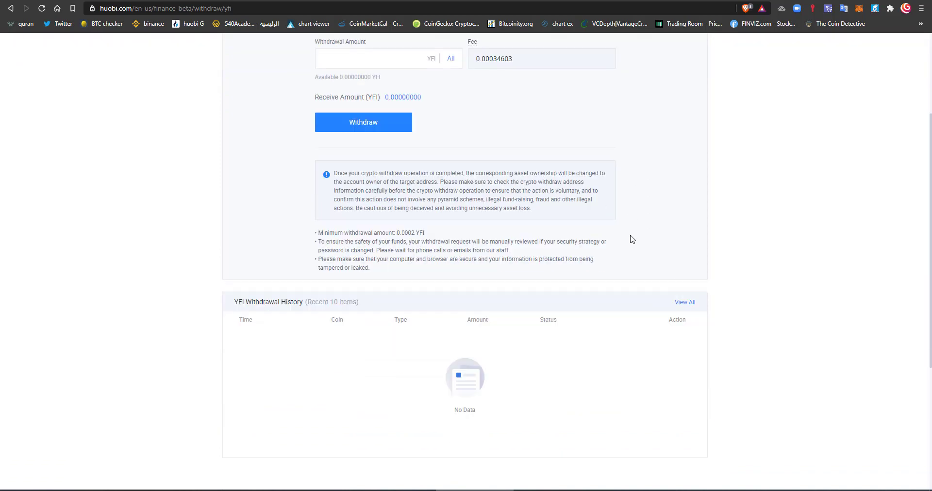
scroll(630, 238, up, 3)
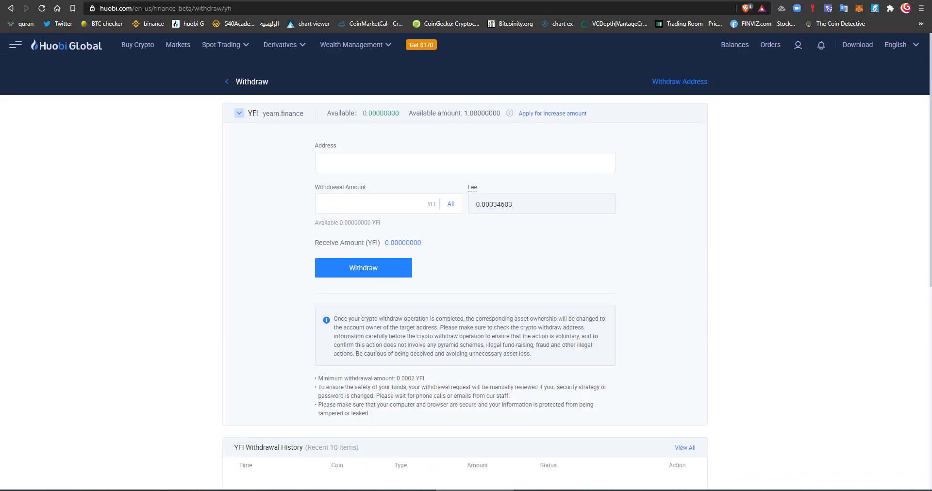
click(233, 114)
click(264, 135)
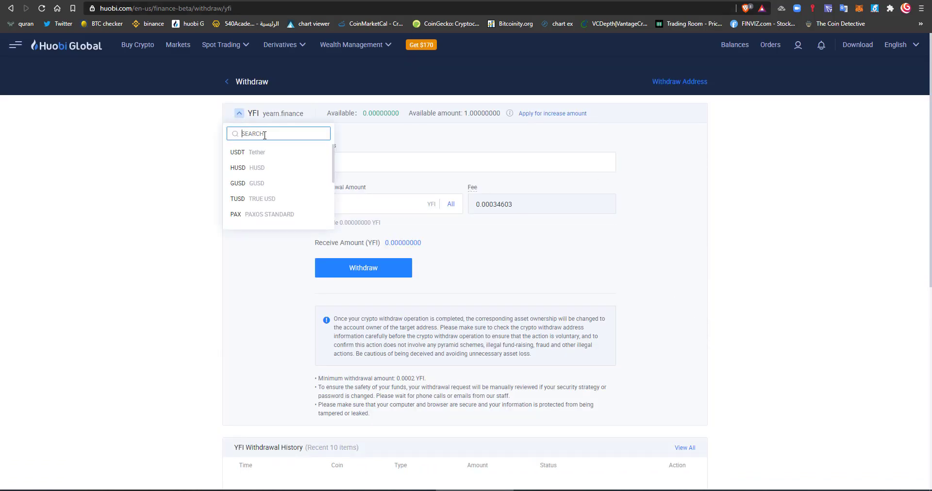
text(NEO)
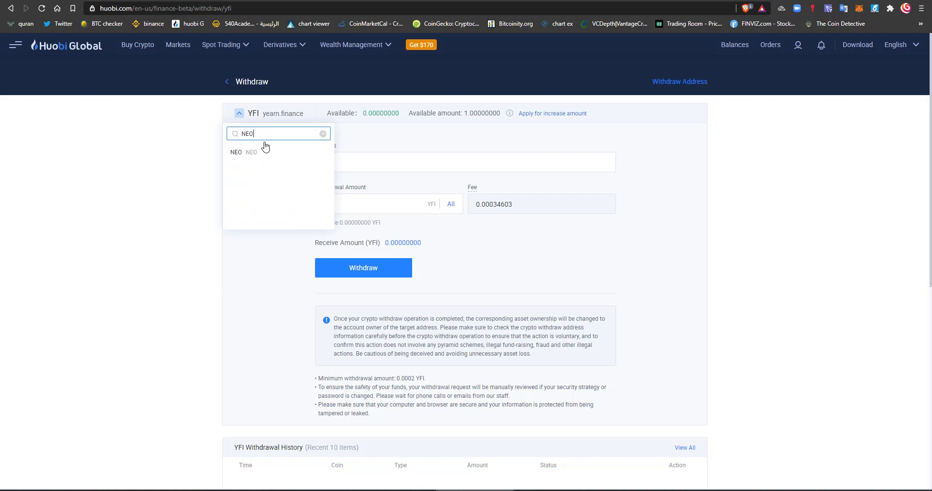
click(263, 154)
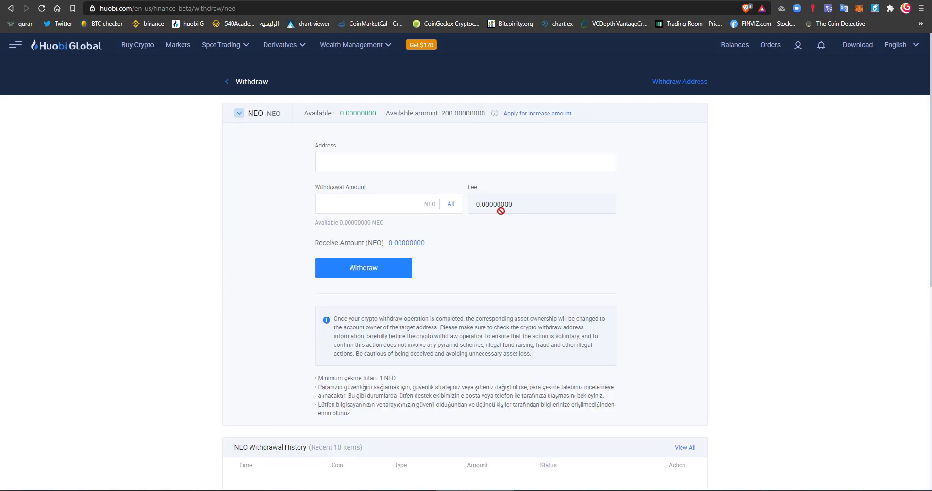
double_click(449, 113)
click(452, 131)
click(231, 117)
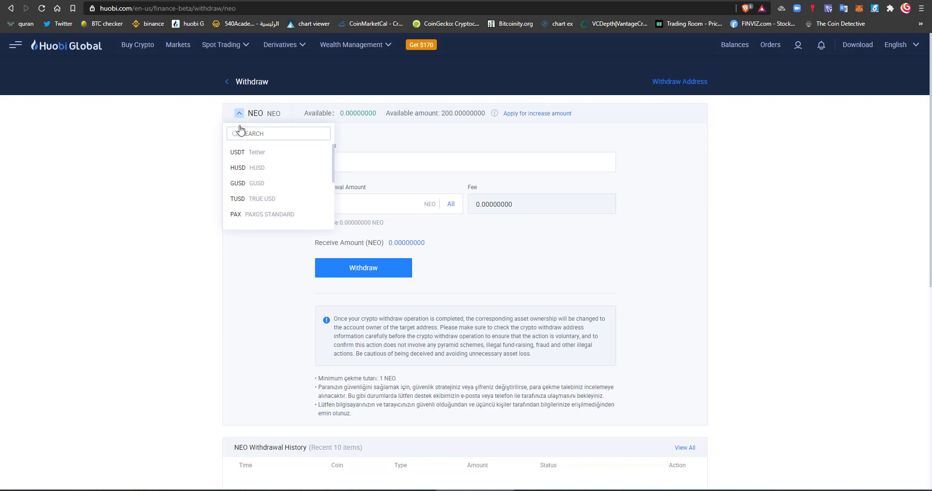
scroll(258, 169, down, 1)
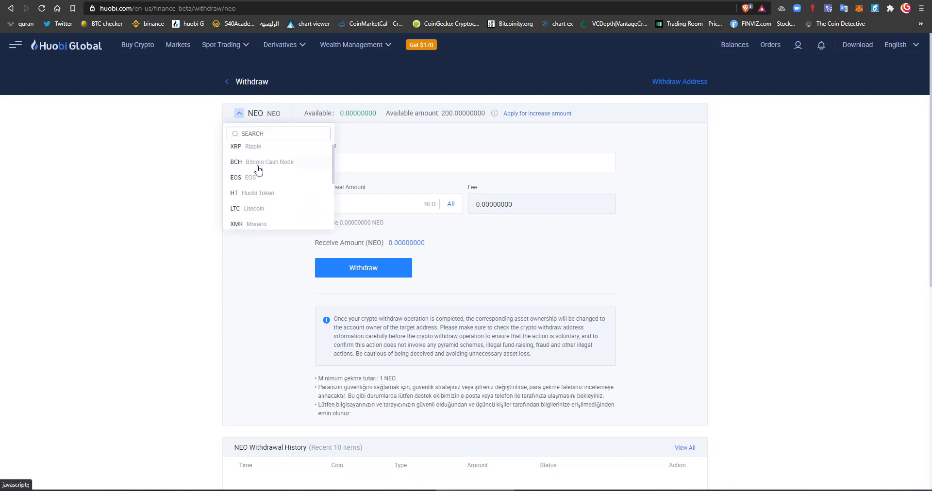
click(246, 115)
click(247, 132)
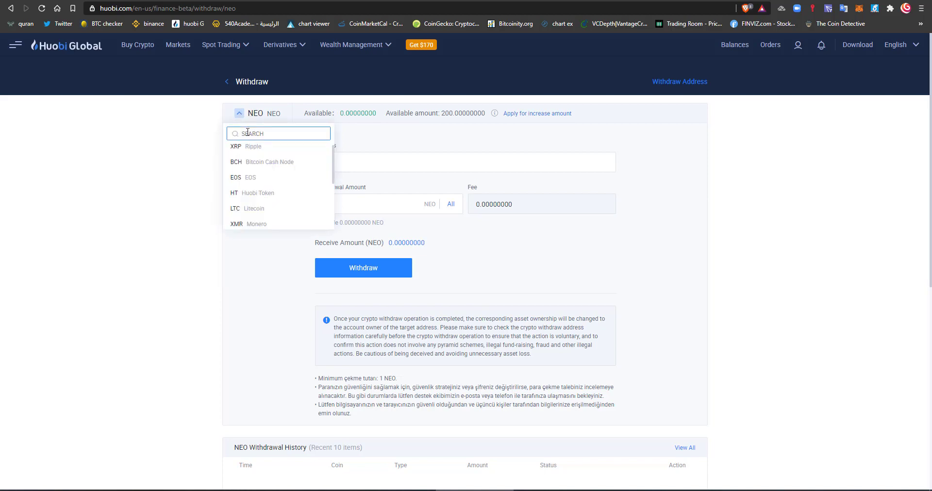
text(YFI)
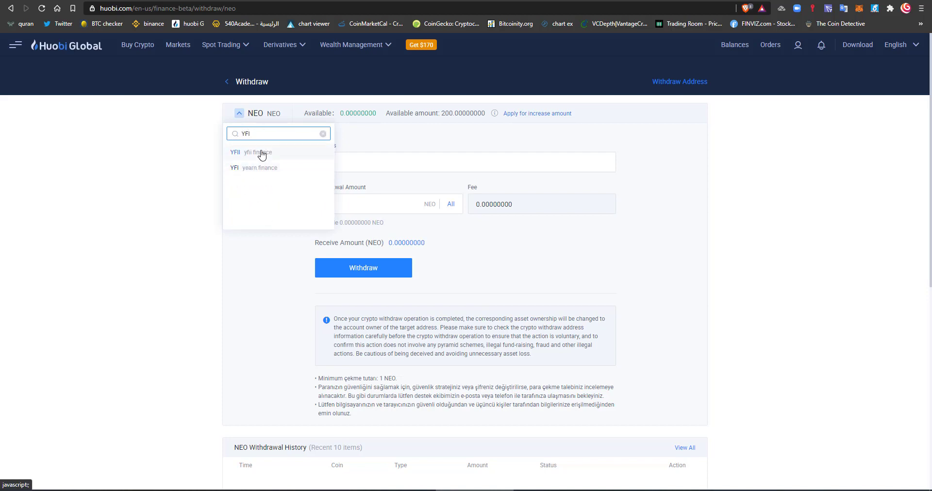
click(261, 152)
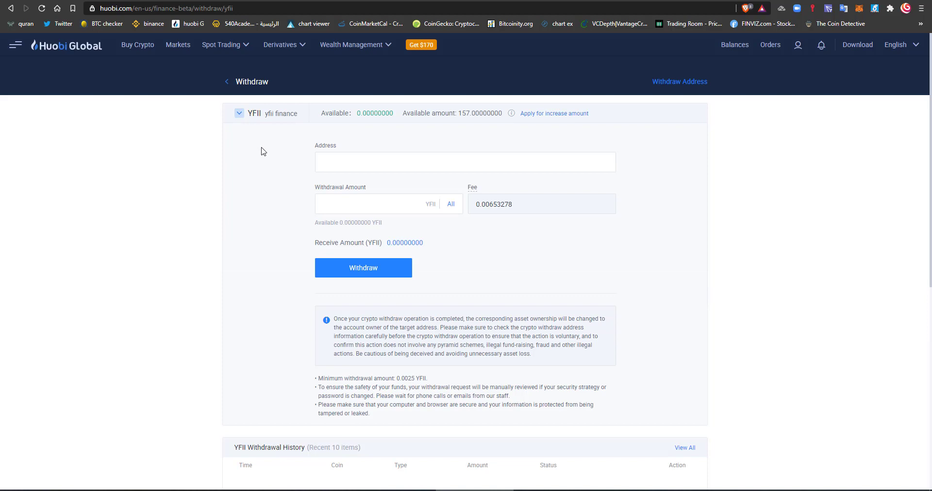
click(249, 116)
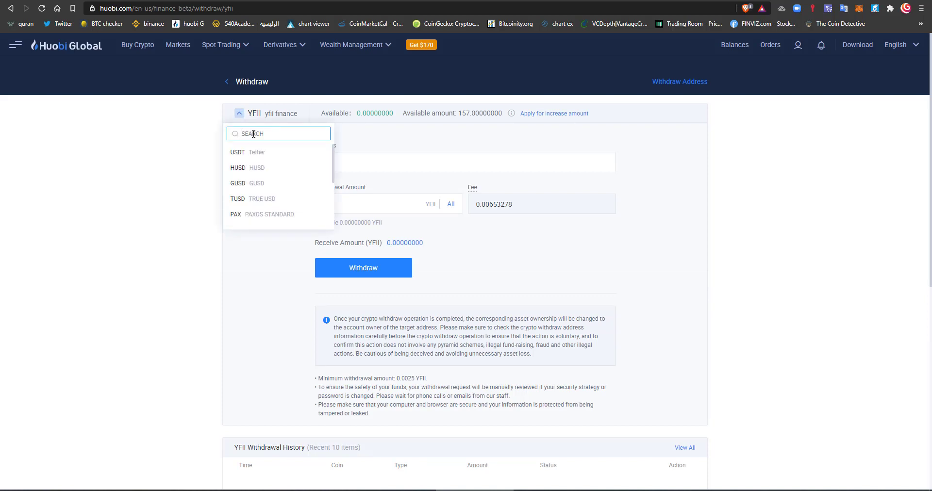
text(YFI)
click(260, 168)
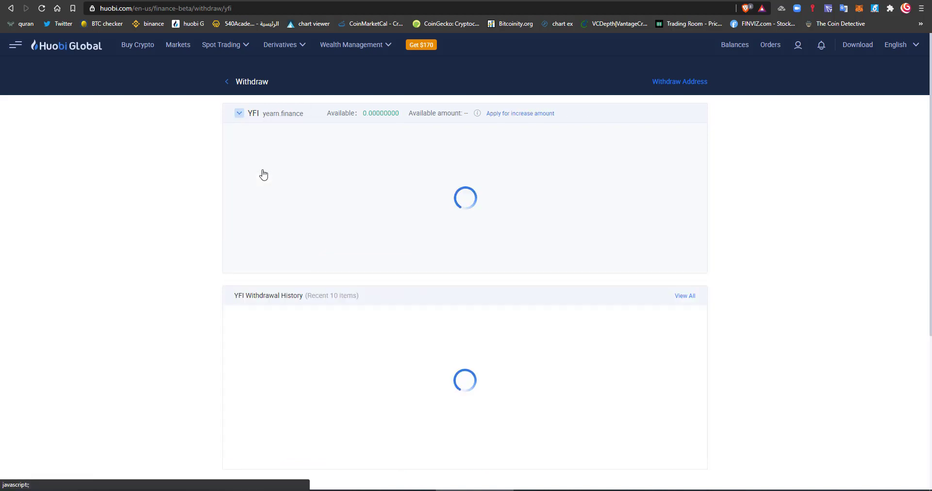
- Open huobi.com/en-us/exchange/ in a new tab, then go to the Huobi Global homepage
key(ctrl+t)
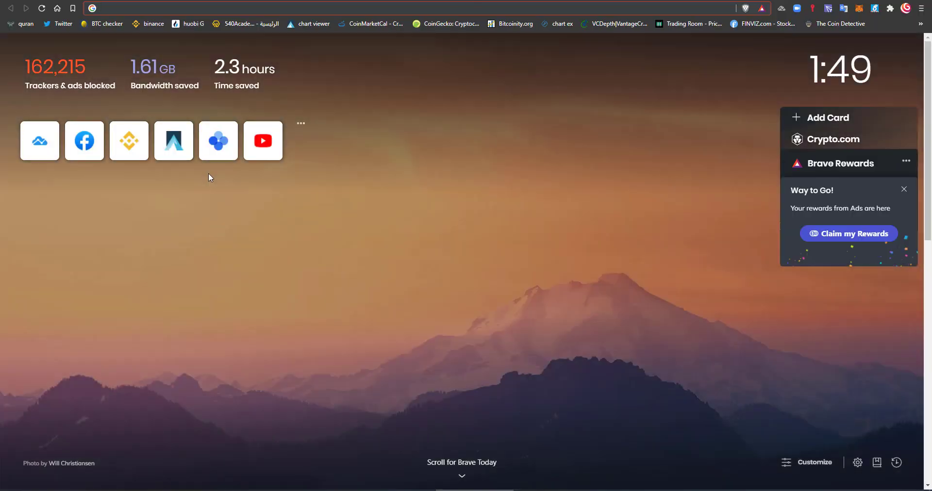
text(hu)
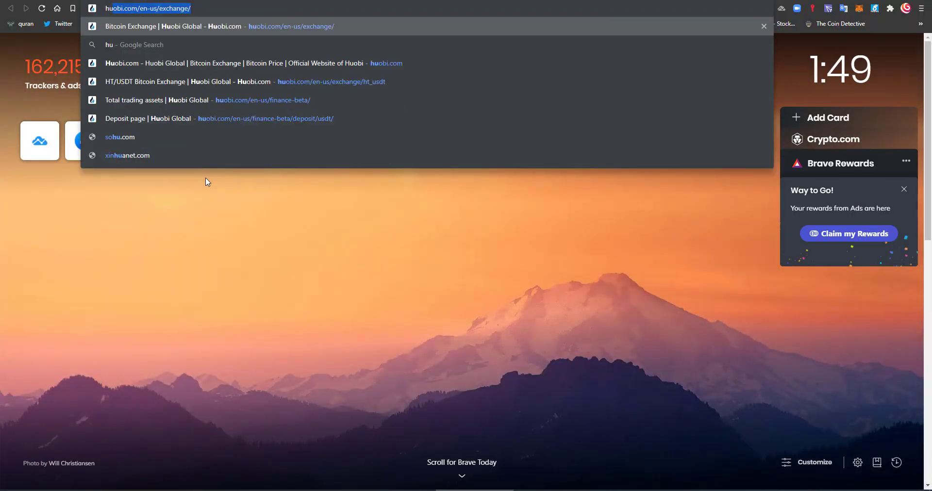
key(Return)
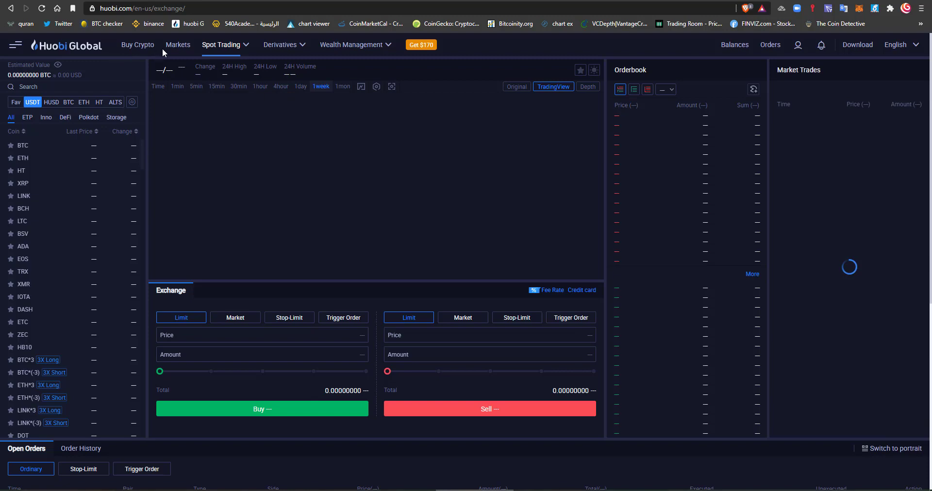
click(64, 45)
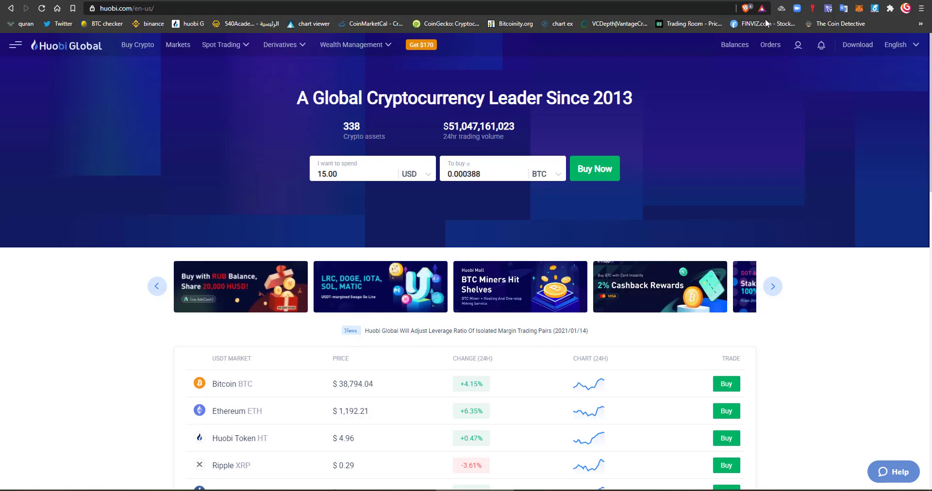
- Choose Spot Trading > Exchange from the top menus, opening the SWRV/USDT trading pair
mouse_move(737, 47)
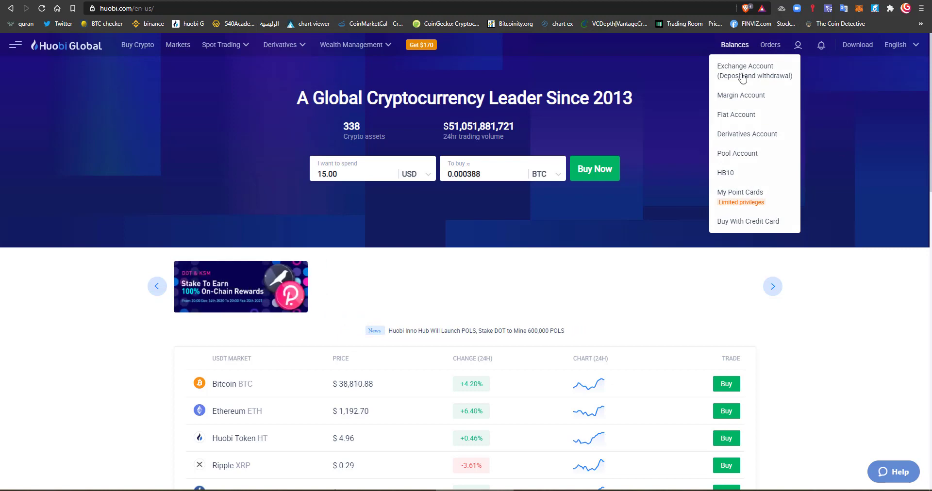
mouse_move(204, 51)
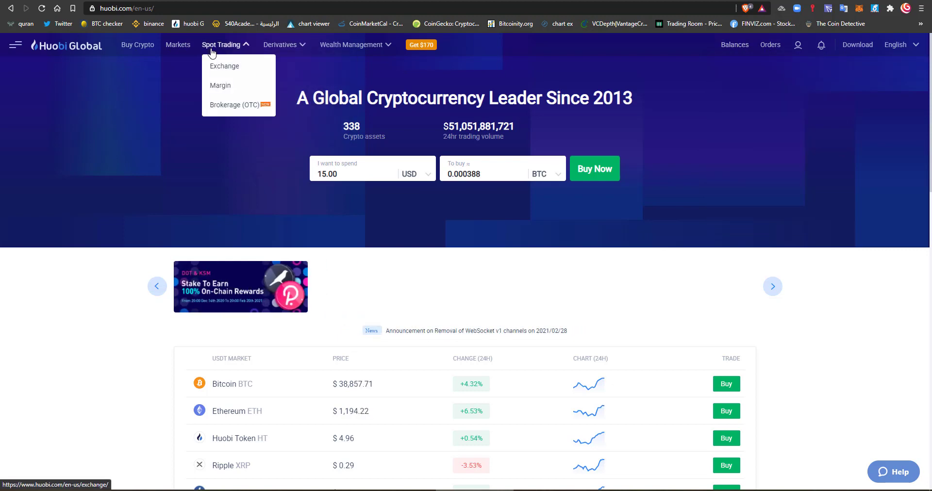
mouse_move(304, 46)
mouse_move(357, 45)
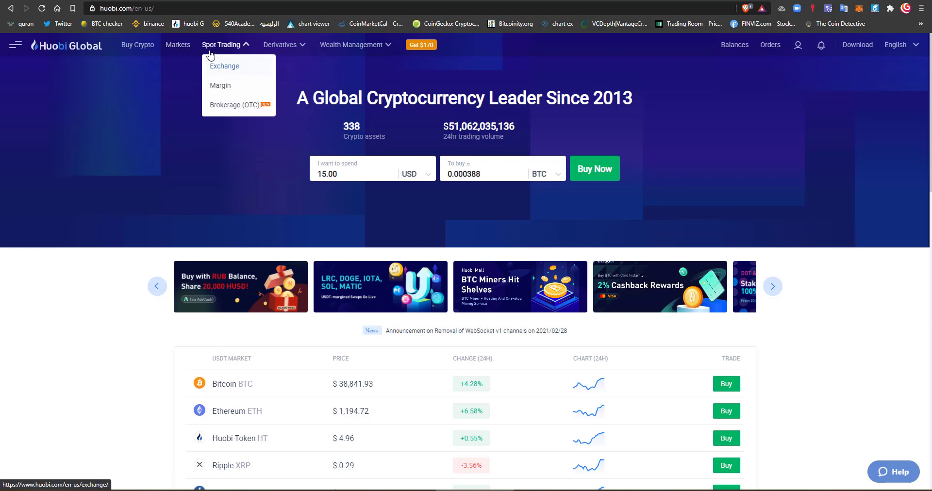
click(223, 69)
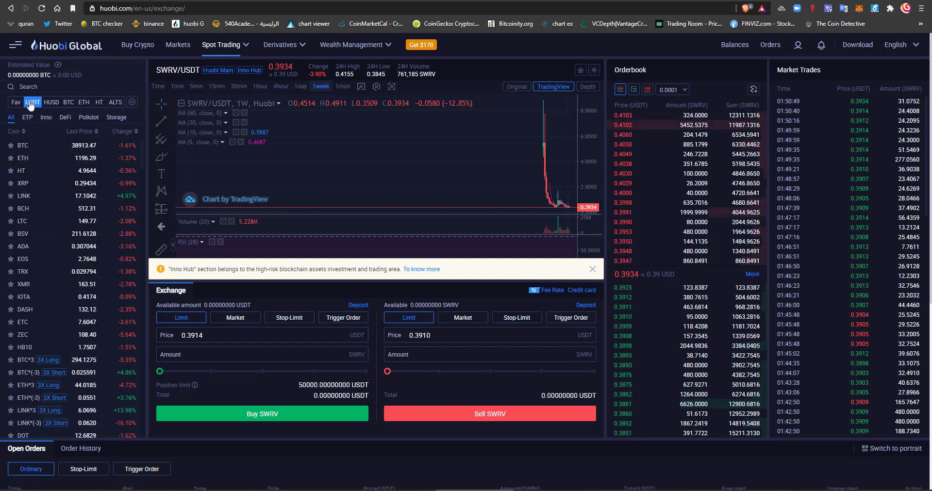
- Switch the market list to HUSD-quoted pairs such as PAX, USDC, TUSD and USDT
click(51, 103)
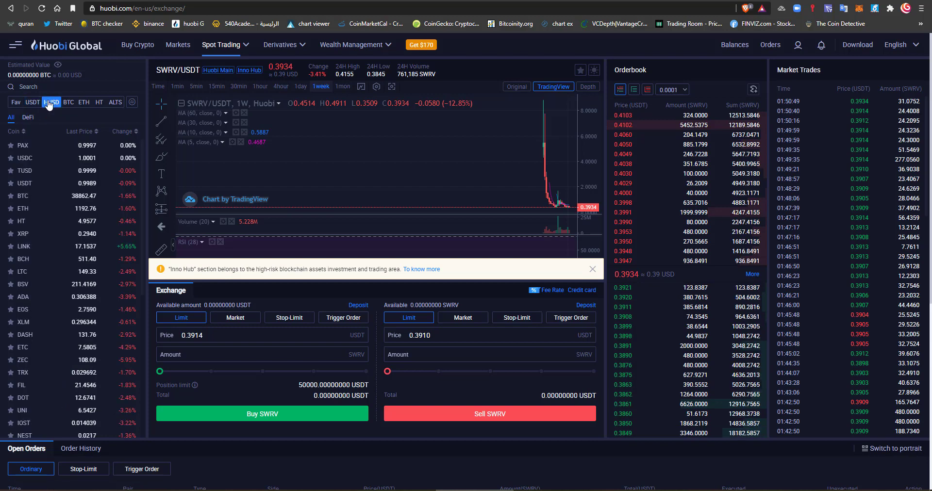